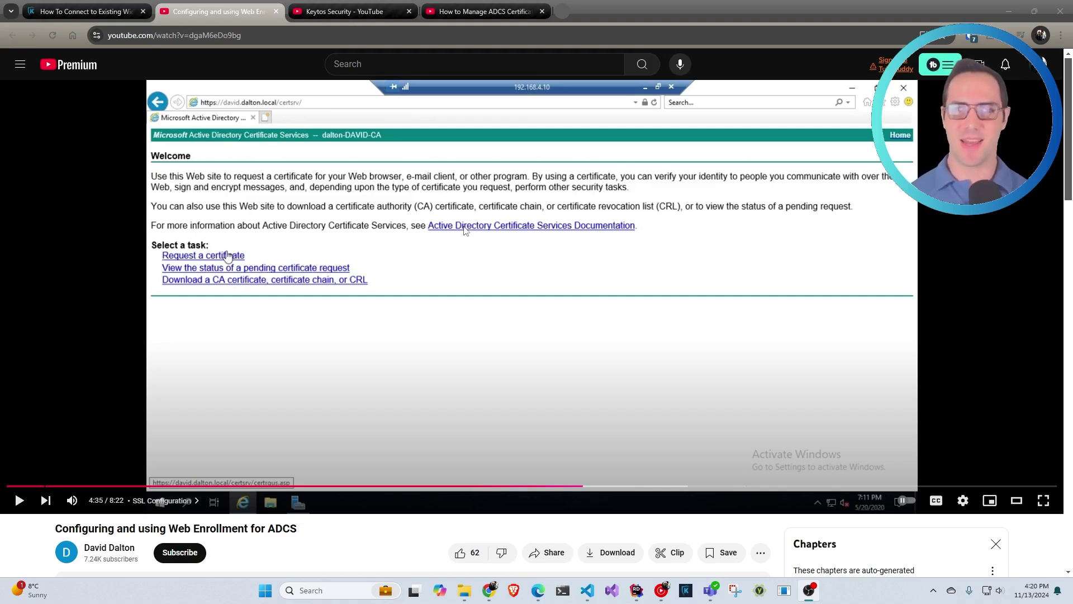
Step: Open the Keytos guide on connecting EZCA to ADCS and read through its certificate template creation page, including the gMSA permissions
click(123, 12)
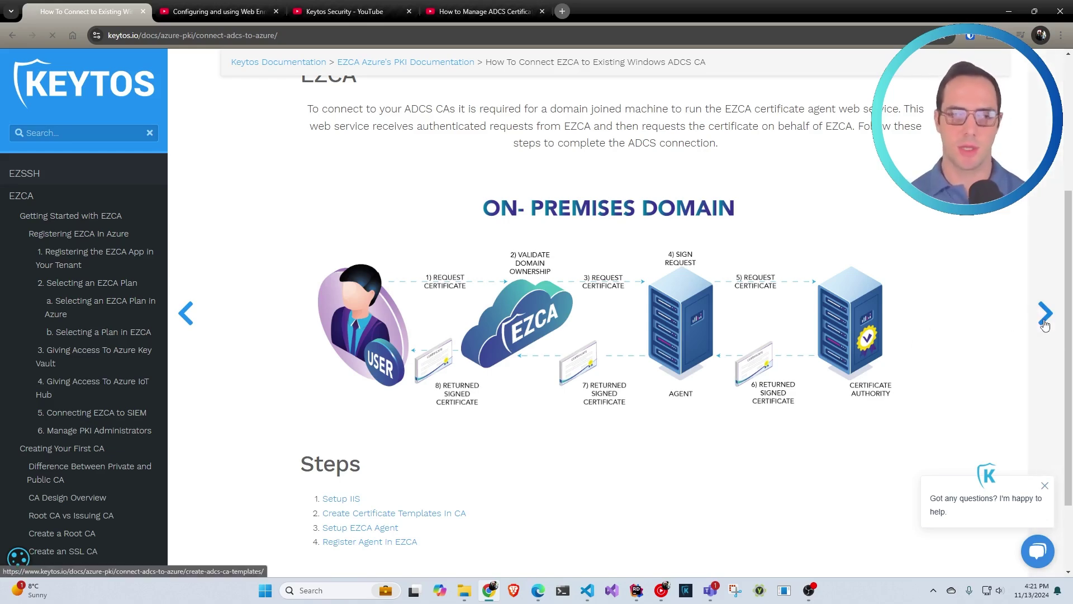
scroll(919, 334, down, 12)
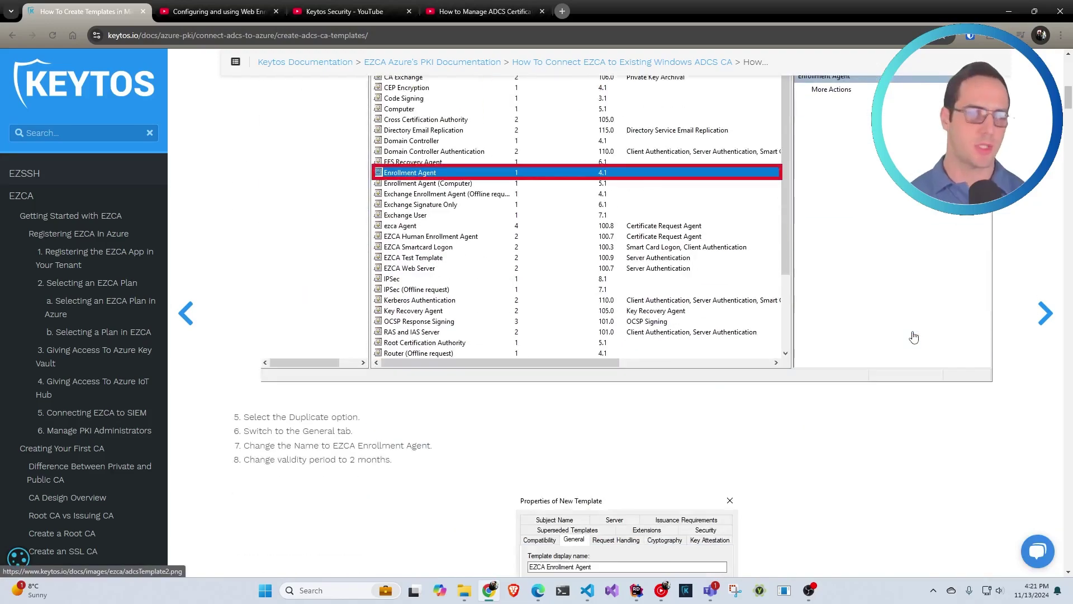
scroll(914, 337, down, 20)
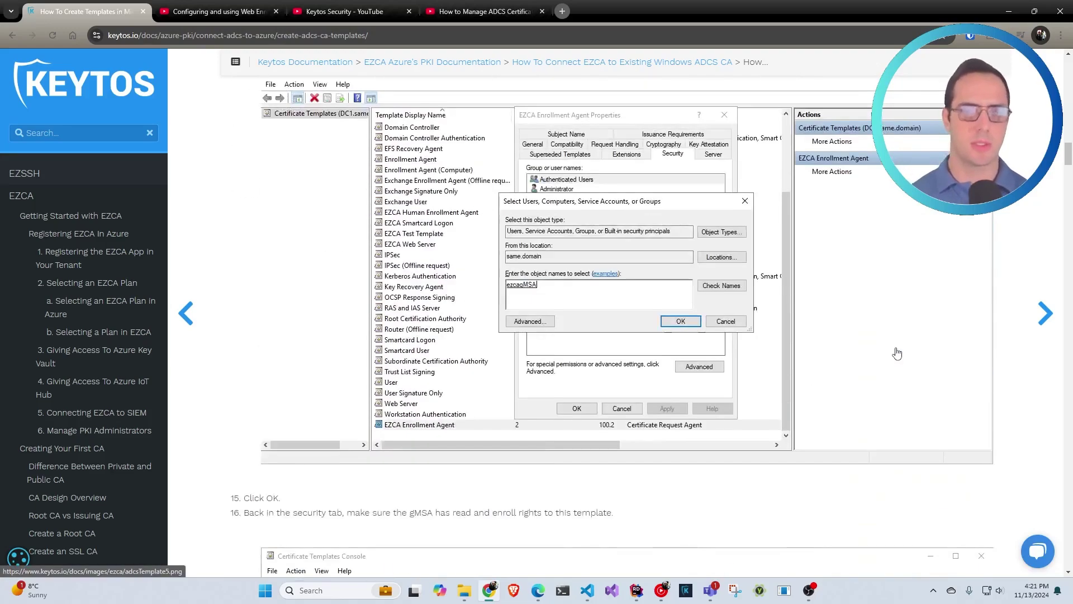
scroll(894, 351, down, 20)
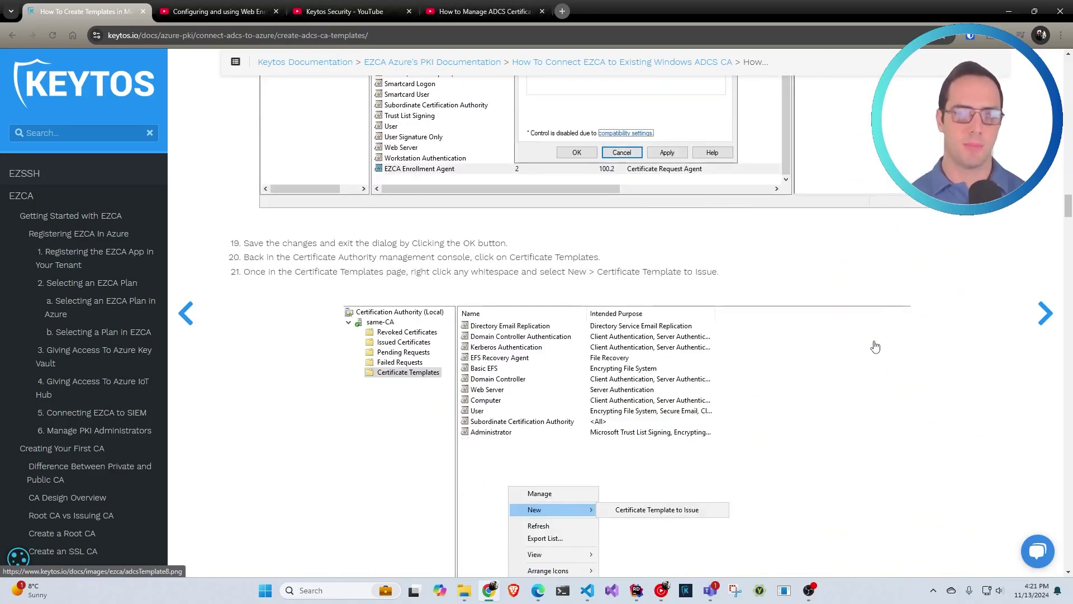
scroll(871, 341, down, 12)
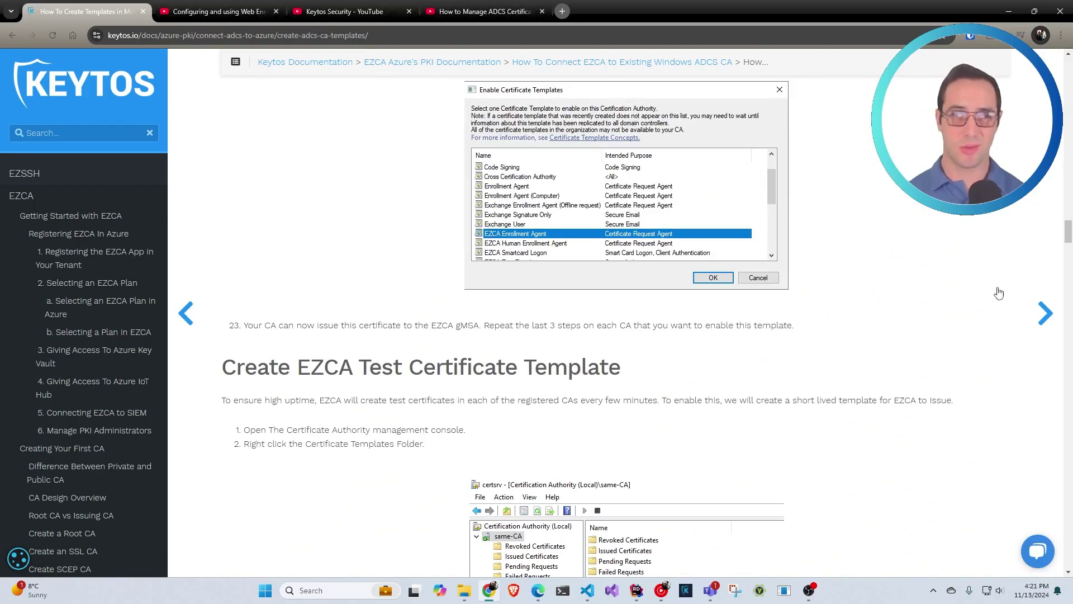
drag(1064, 249, 1067, 553)
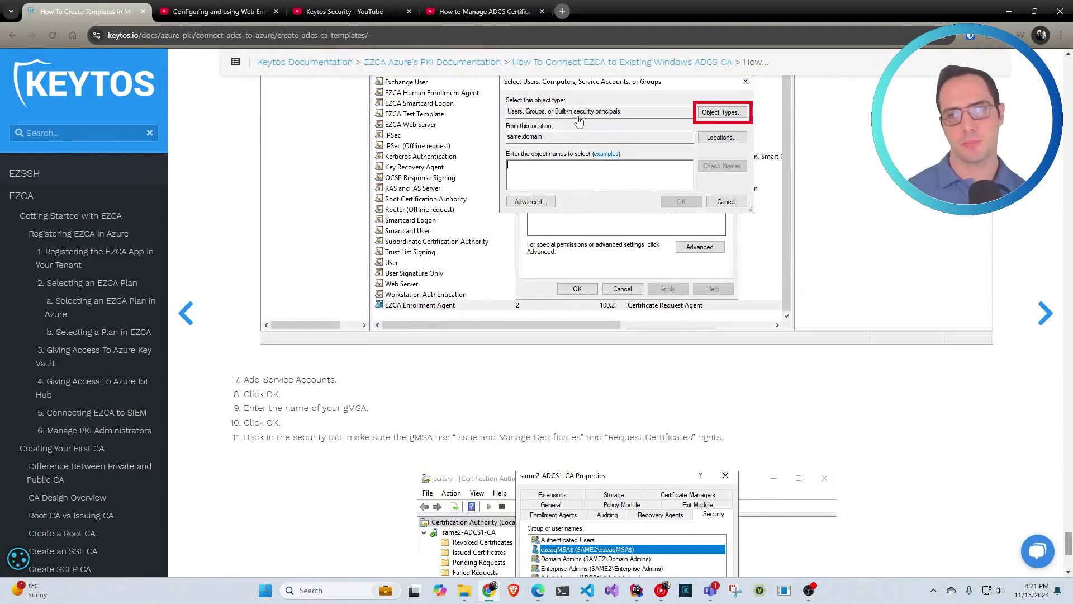
Step: Play the "How to Manage ADCS Certificates Lifecycle with EZCA" video muted, skip ahead, and pause it at 0:28
click(447, 12)
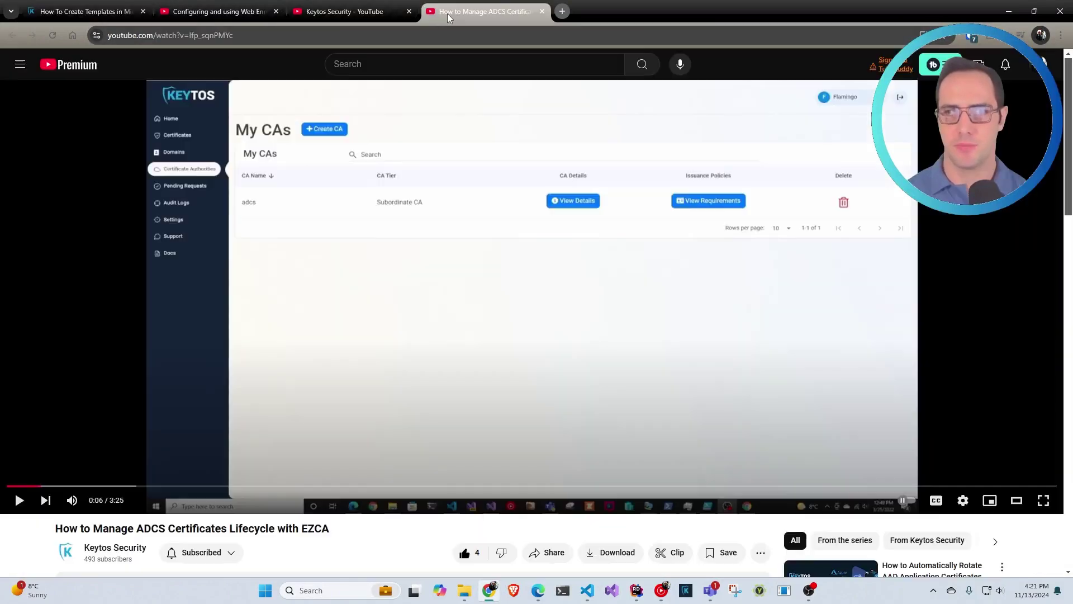
click(55, 486)
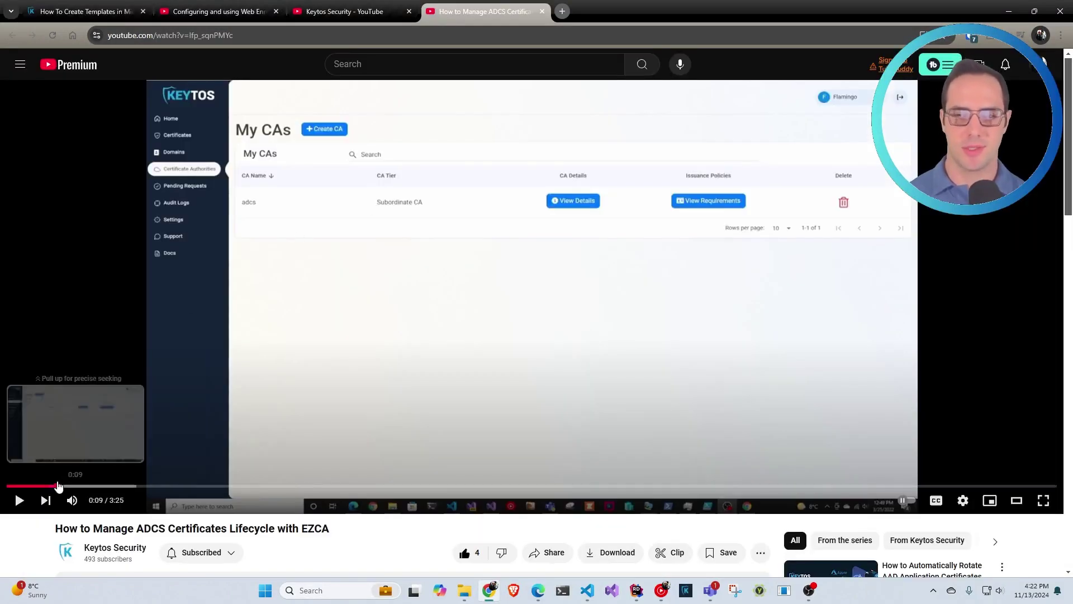
click(20, 500)
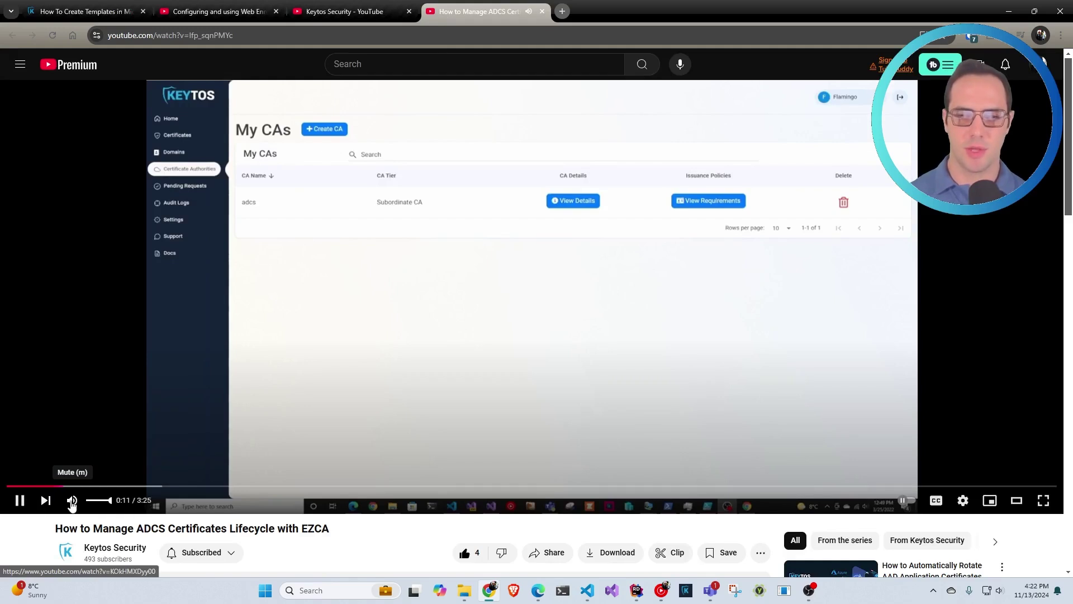
click(134, 486)
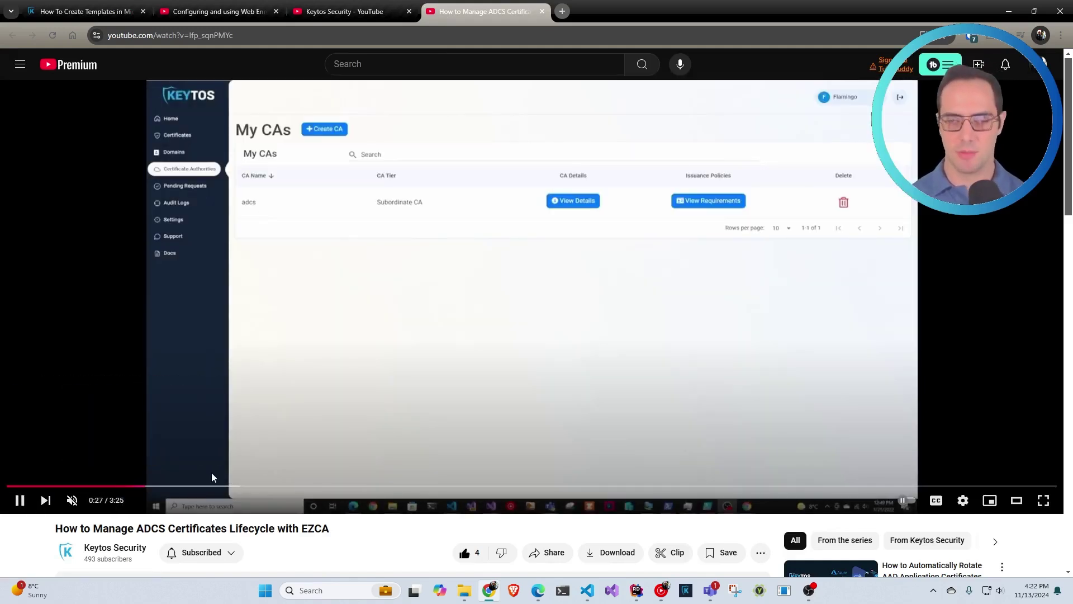
click(217, 377)
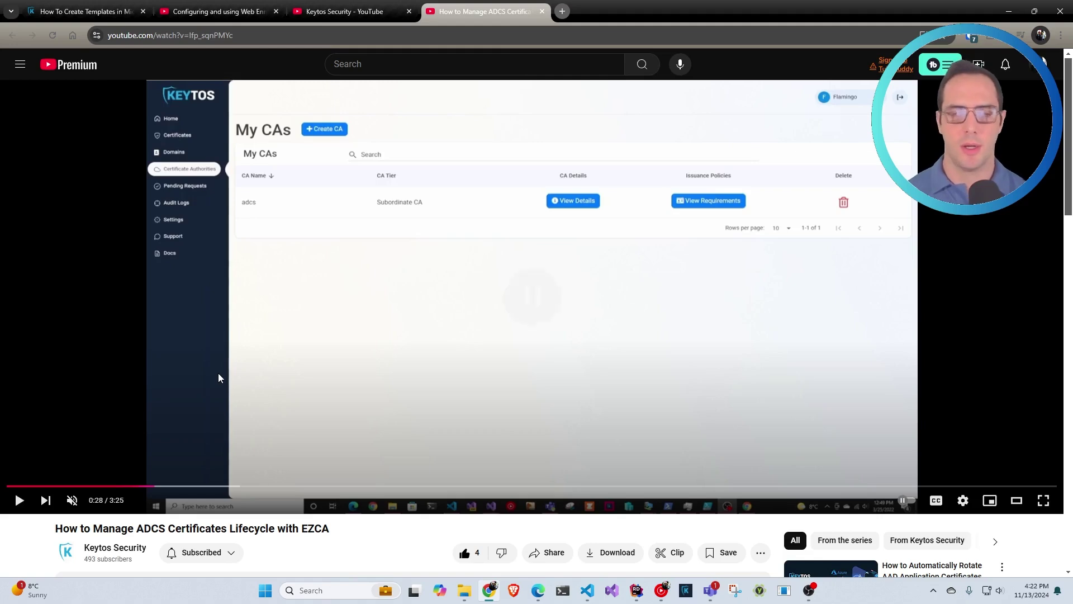
Step: Switch to the EZCA portal in Edge and open the details of the registered domain tiffy
click(538, 590)
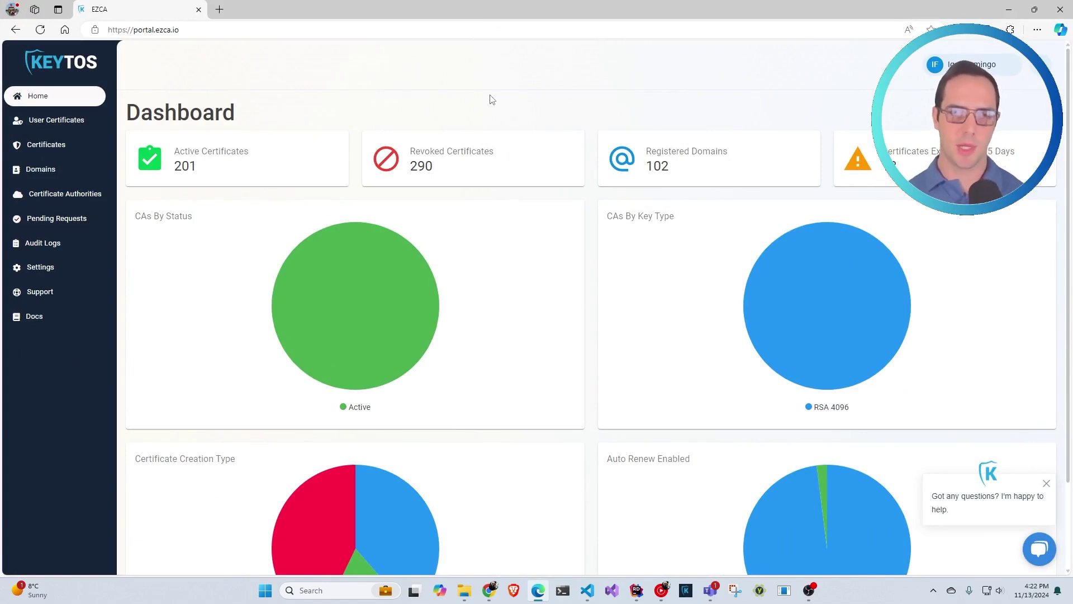
click(63, 171)
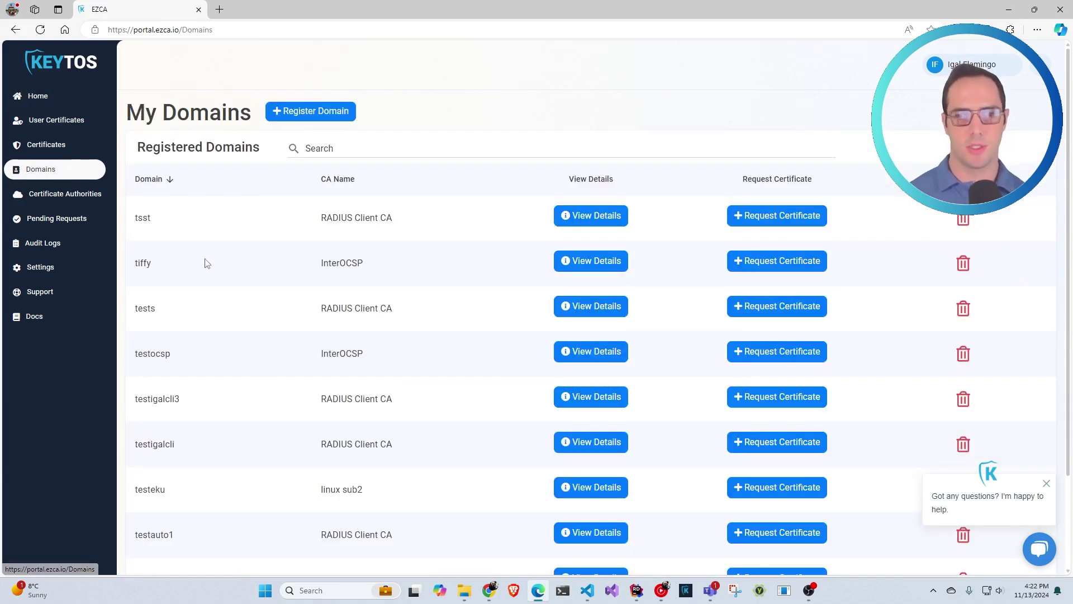
click(570, 269)
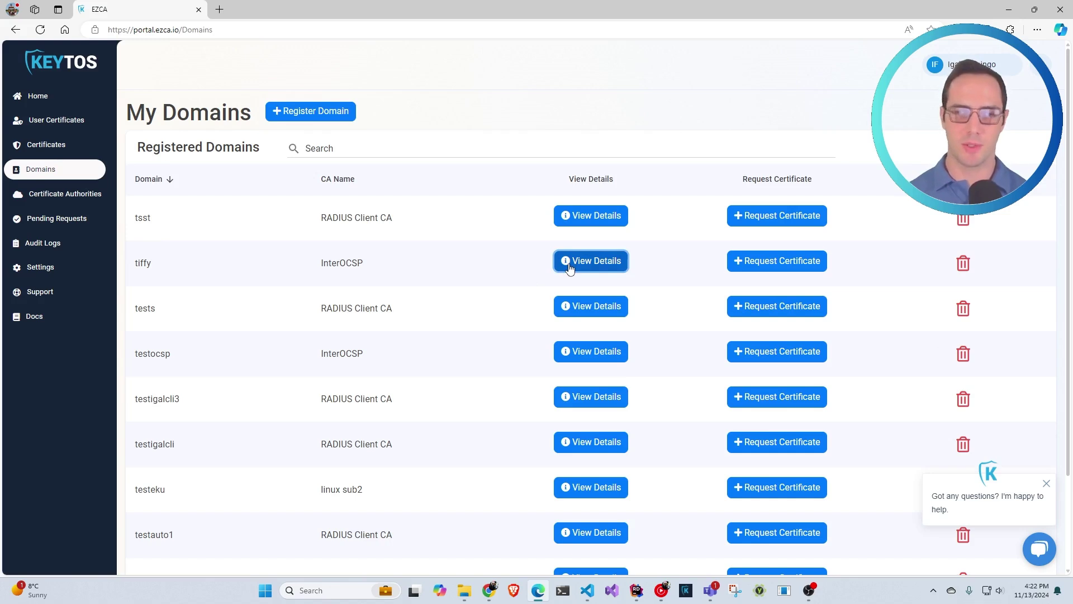
Step: Review the tiffy domain's name, owners, certificate administrators and requesters, and return to the list of all domains
scroll(402, 275, down, 2)
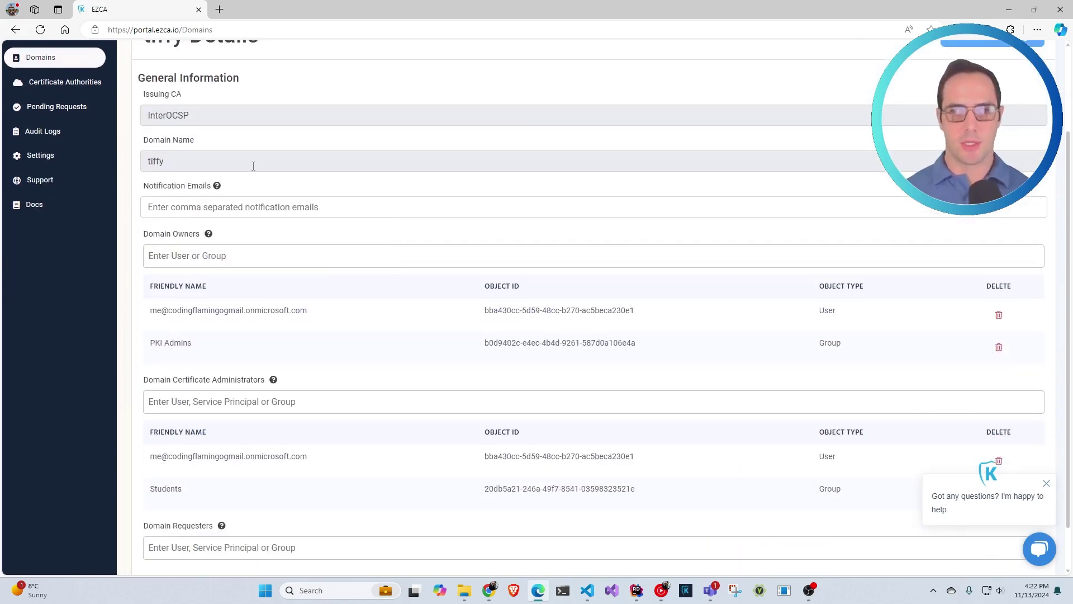
drag(253, 166, 95, 169)
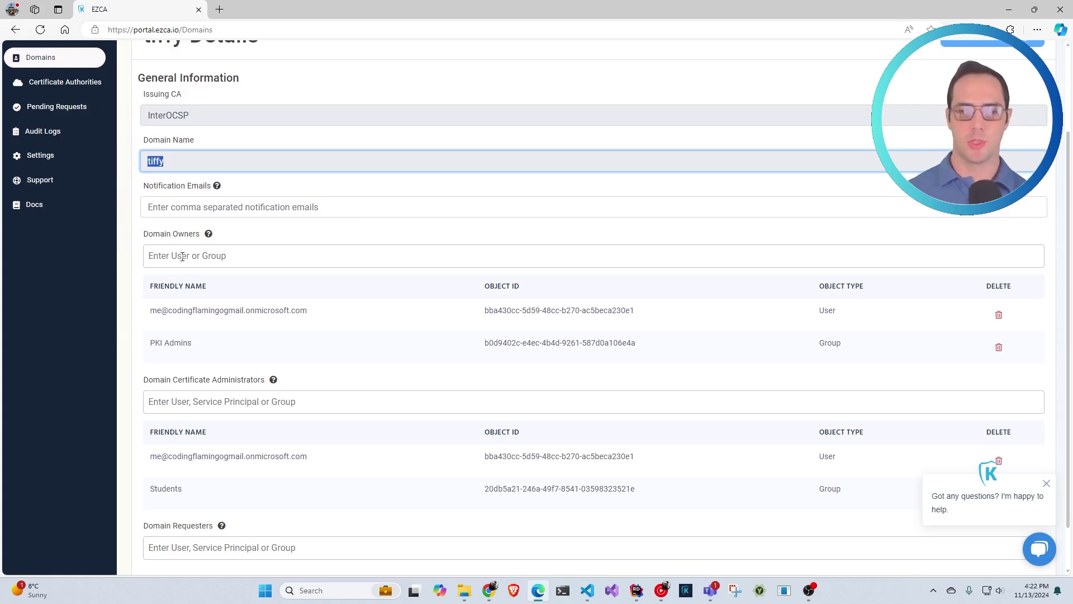
scroll(202, 373, down, 1)
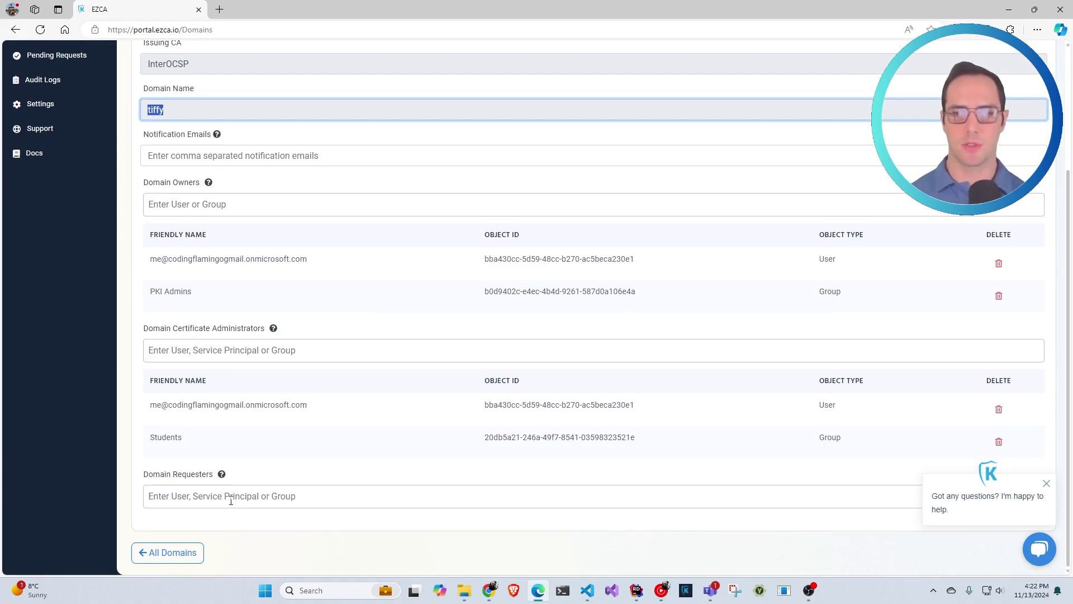
drag(215, 292, 161, 298)
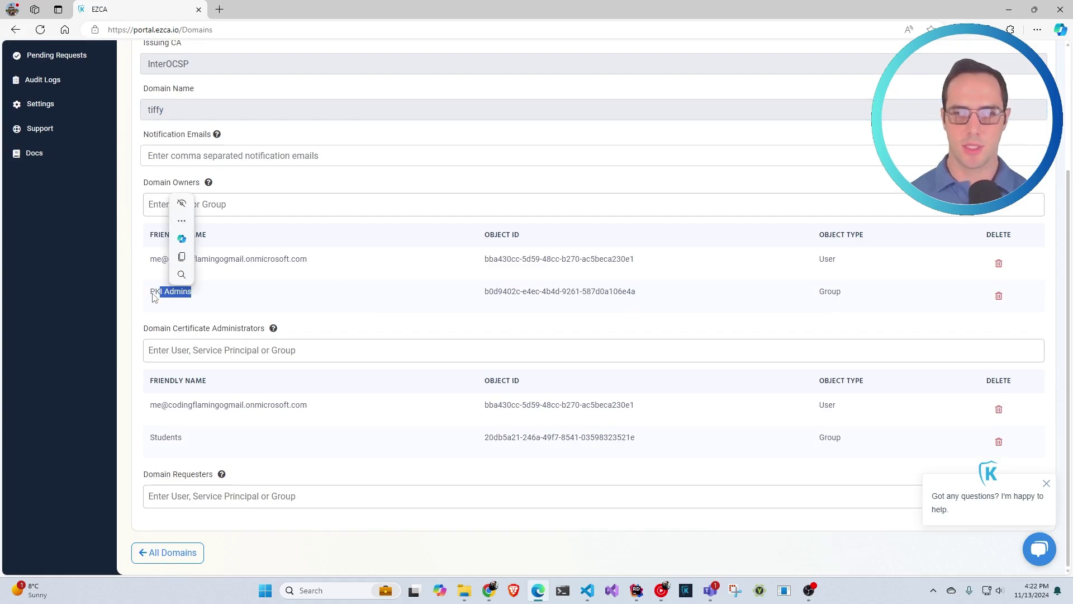
scroll(180, 312, up, 1)
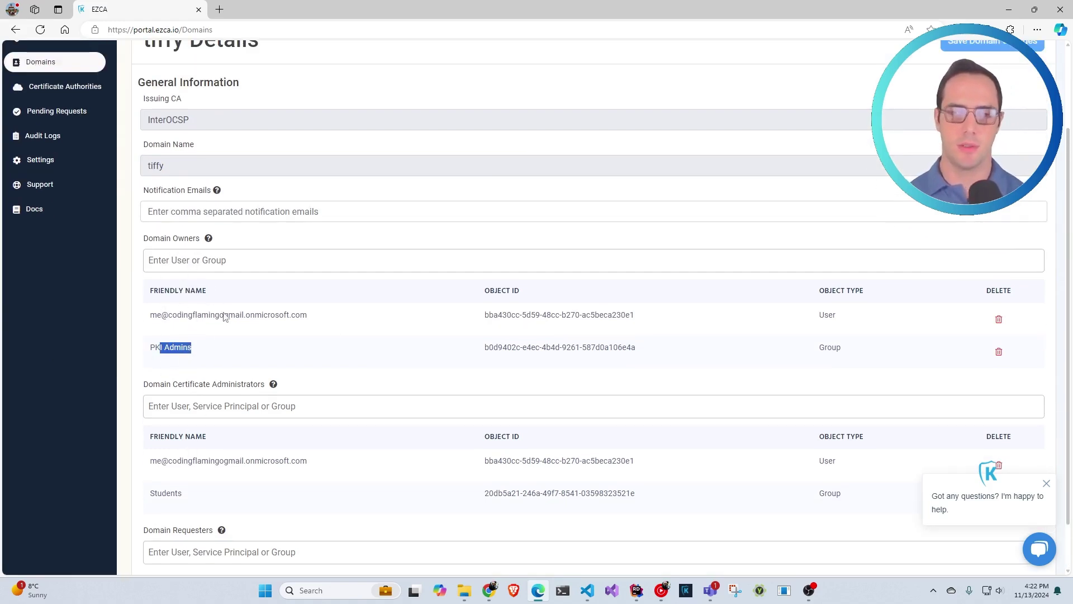
scroll(314, 305, up, 2)
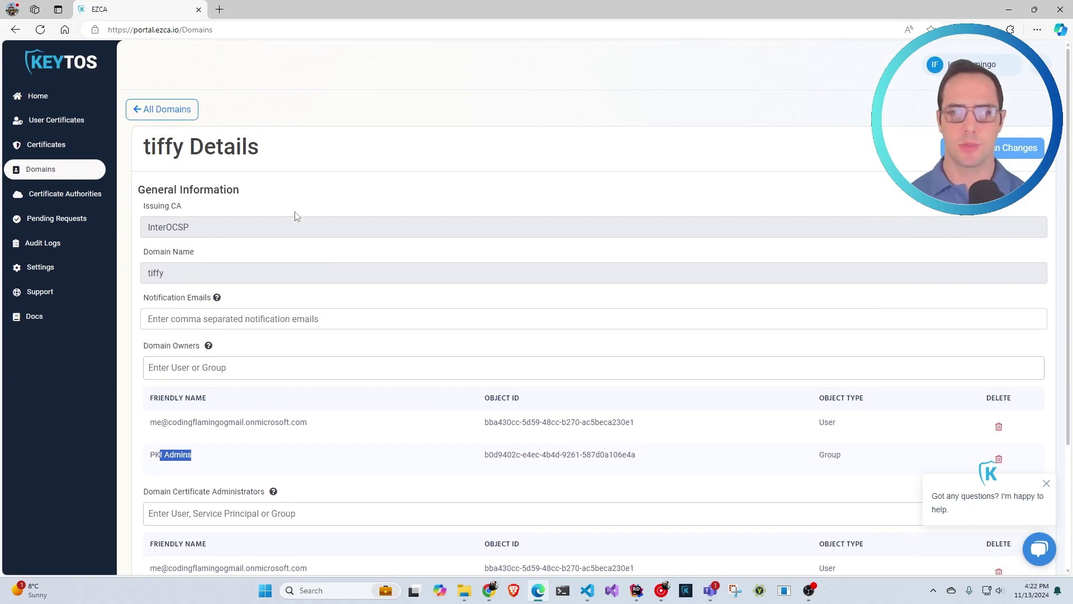
click(178, 112)
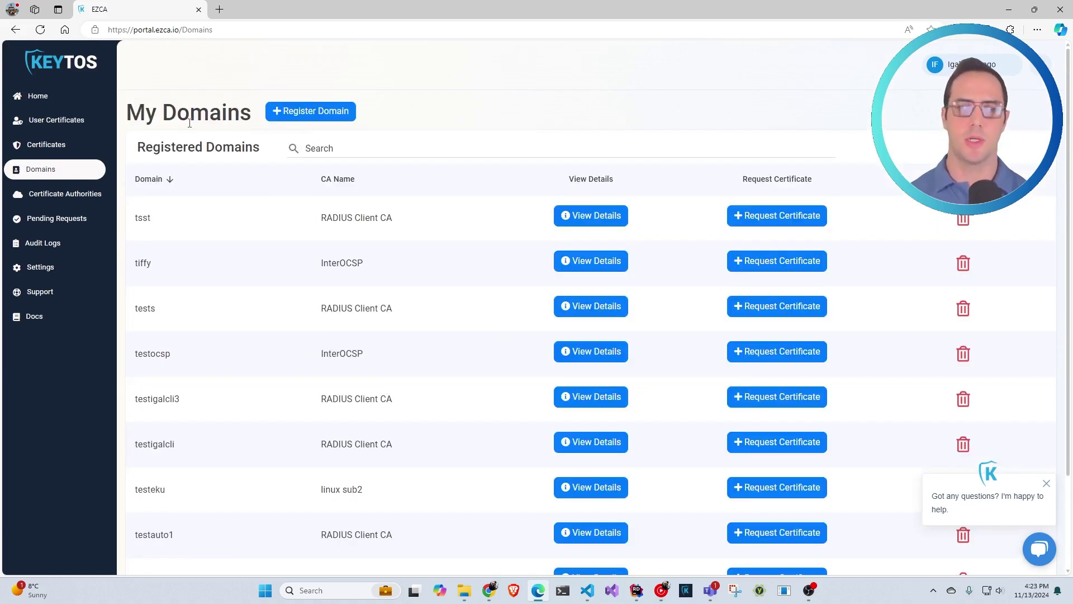
Step: Start a new certificate request for the tiffy domain and review its subject name, DNS names, validity period and certificate location
click(742, 263)
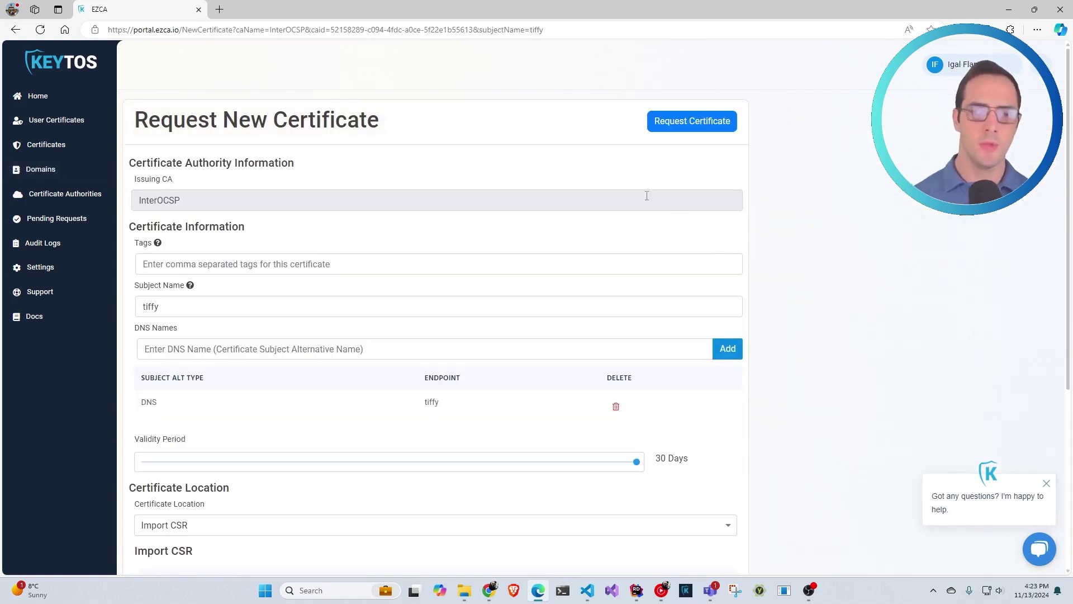
scroll(390, 195, down, 1)
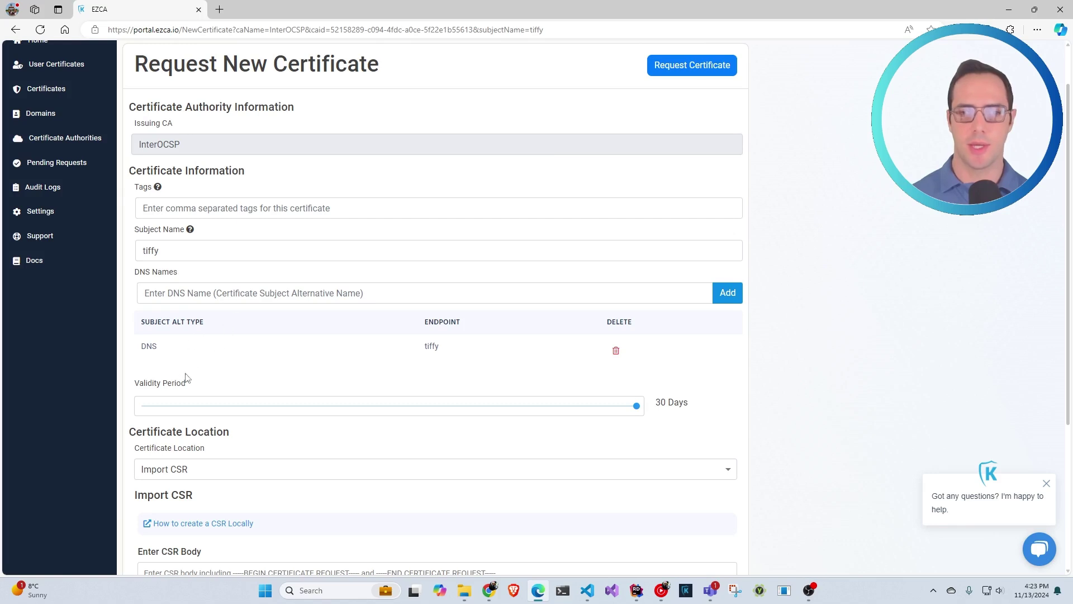
scroll(411, 311, down, 2)
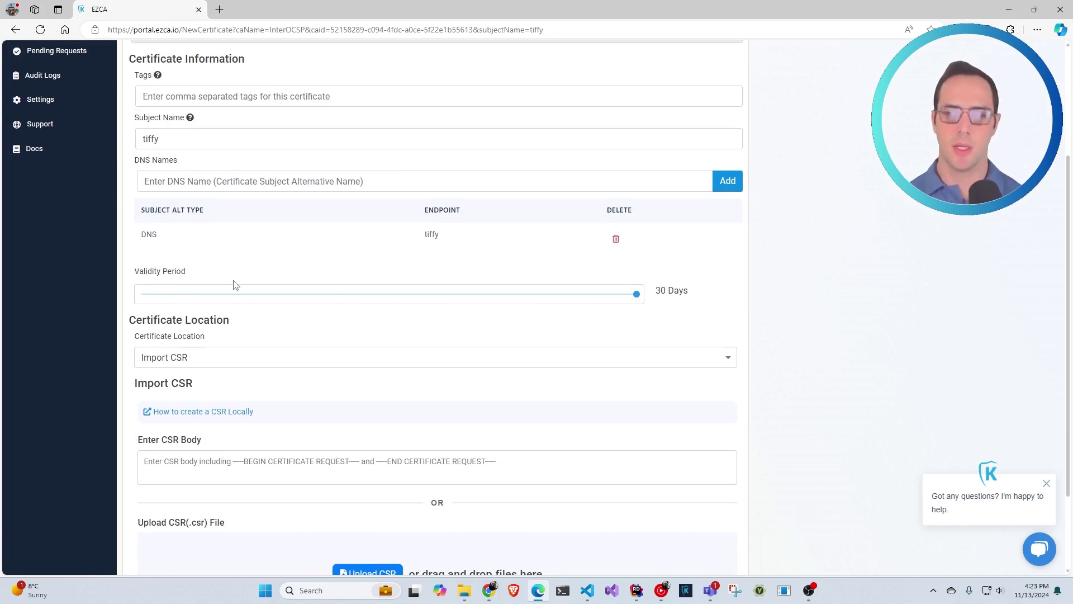
scroll(262, 293, down, 2)
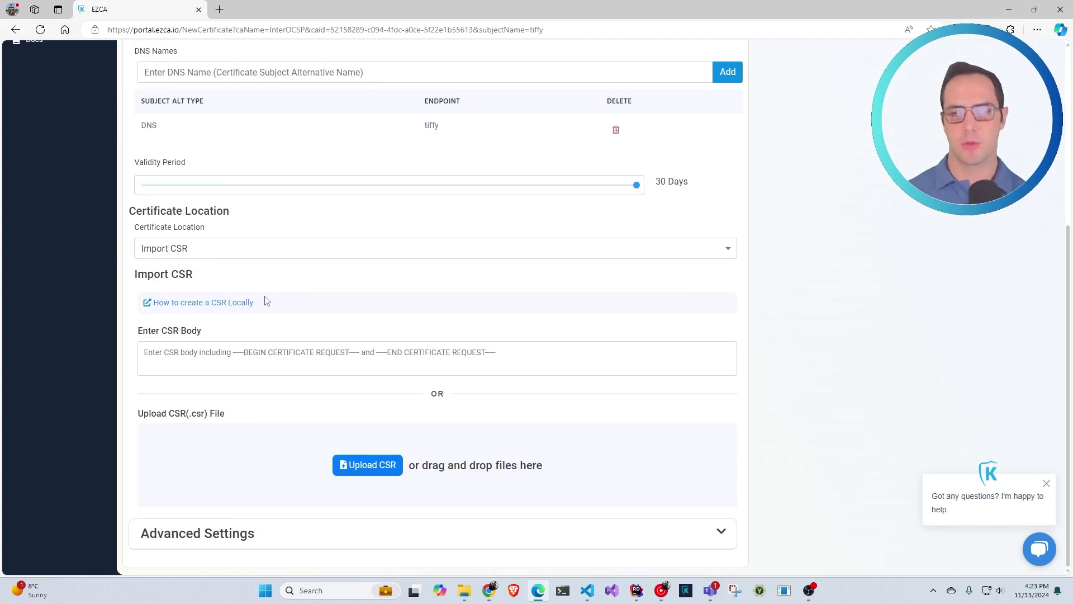
Step: Open the instructions for creating a CSR locally and read the Windows request template and the linked documentation guide
click(230, 302)
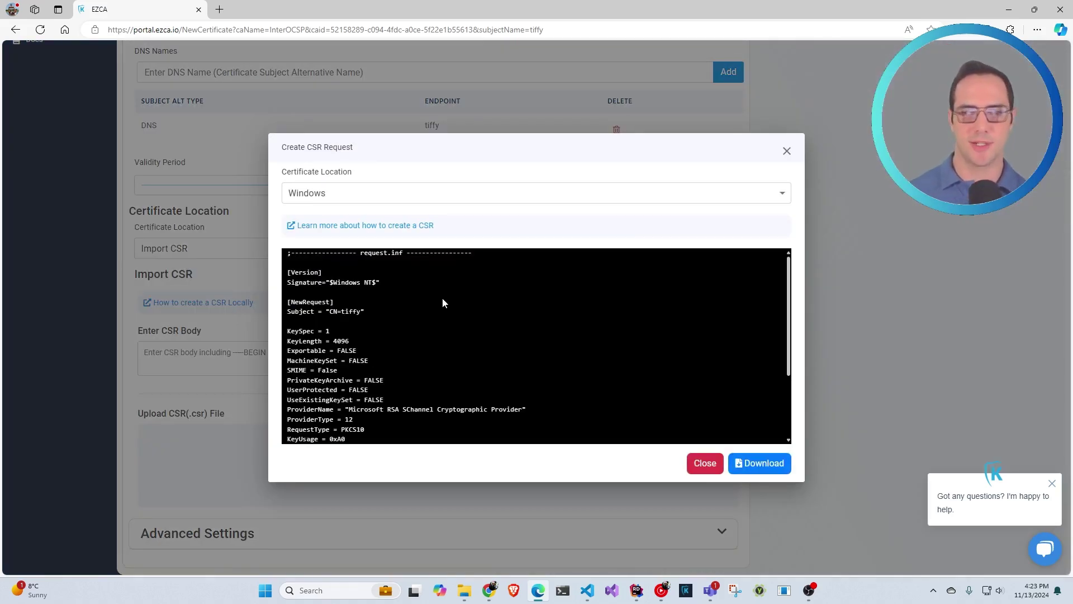
scroll(590, 352, down, 3)
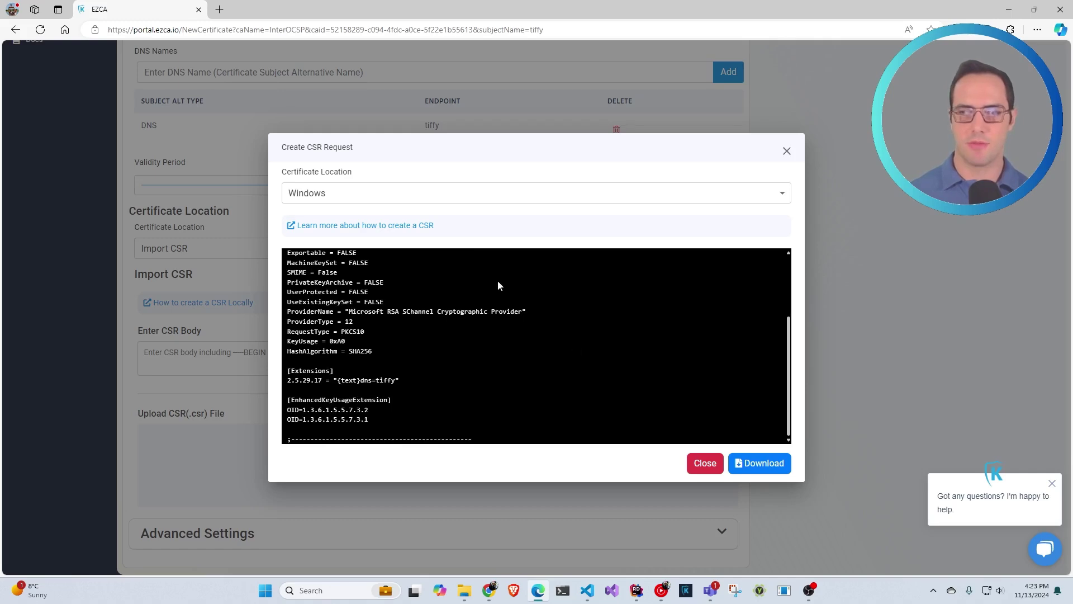
click(430, 226)
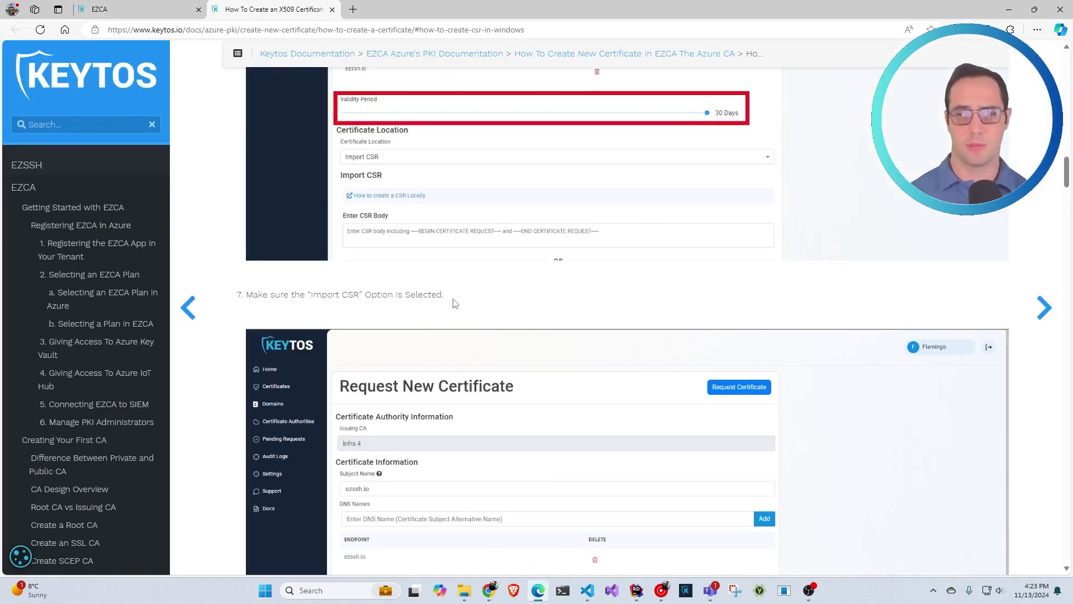
scroll(455, 302, down, 20)
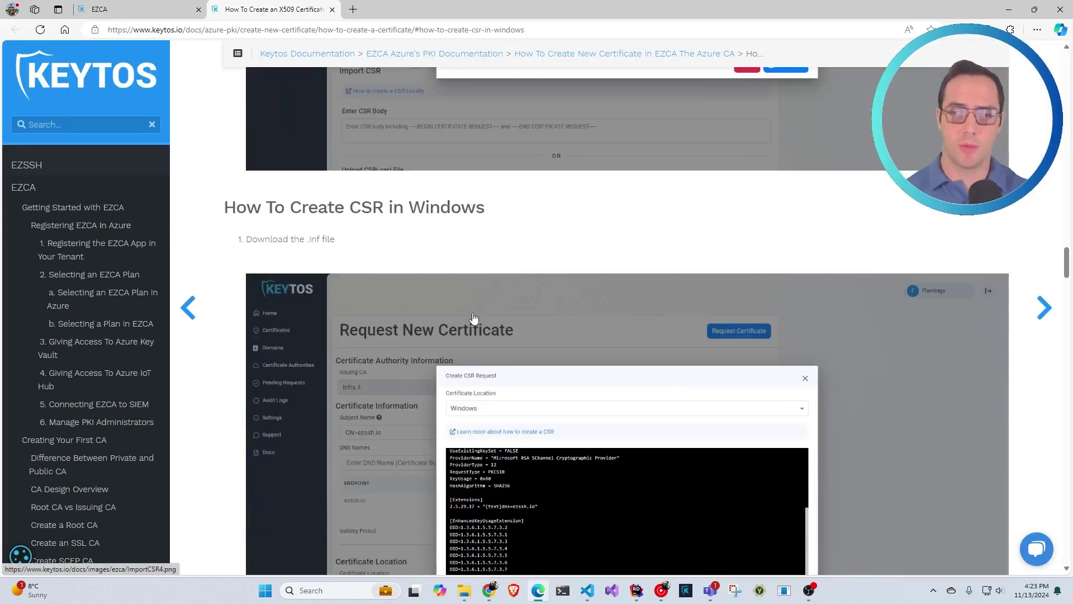
scroll(472, 317, down, 10)
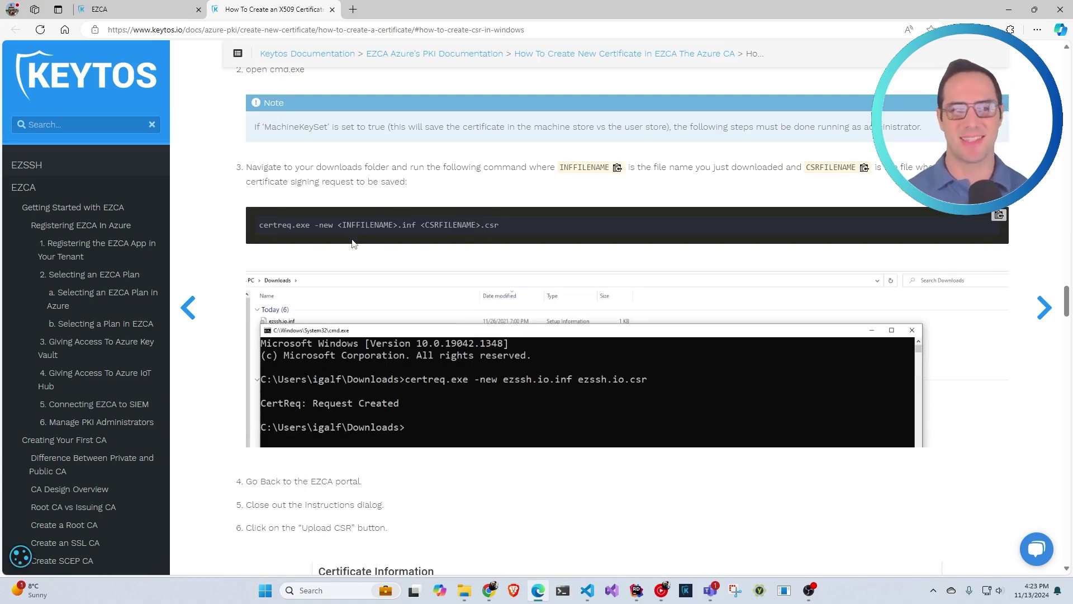
scroll(353, 244, down, 12)
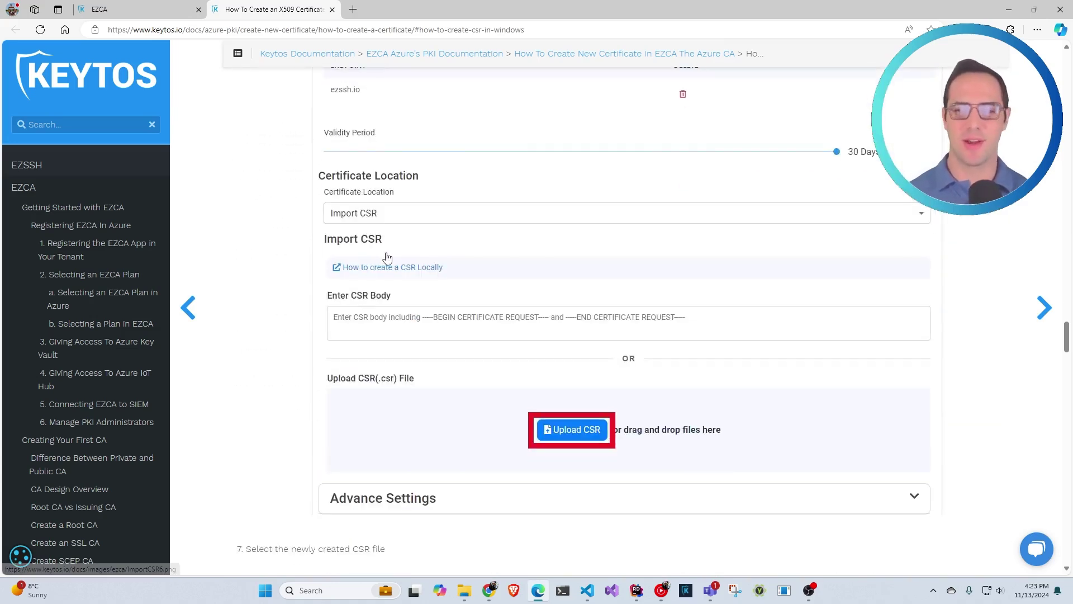
scroll(387, 257, down, 12)
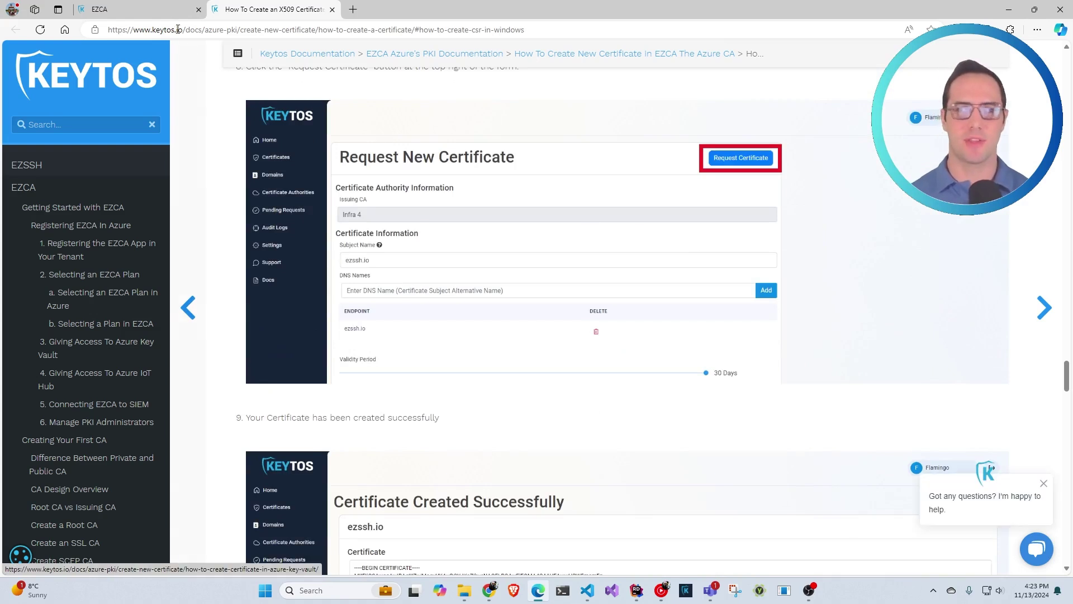
Step: Return to the certificate request, close the CSR instructions, and set the certificate location to Generate Locally
key(ctrl+Tab)
click(757, 152)
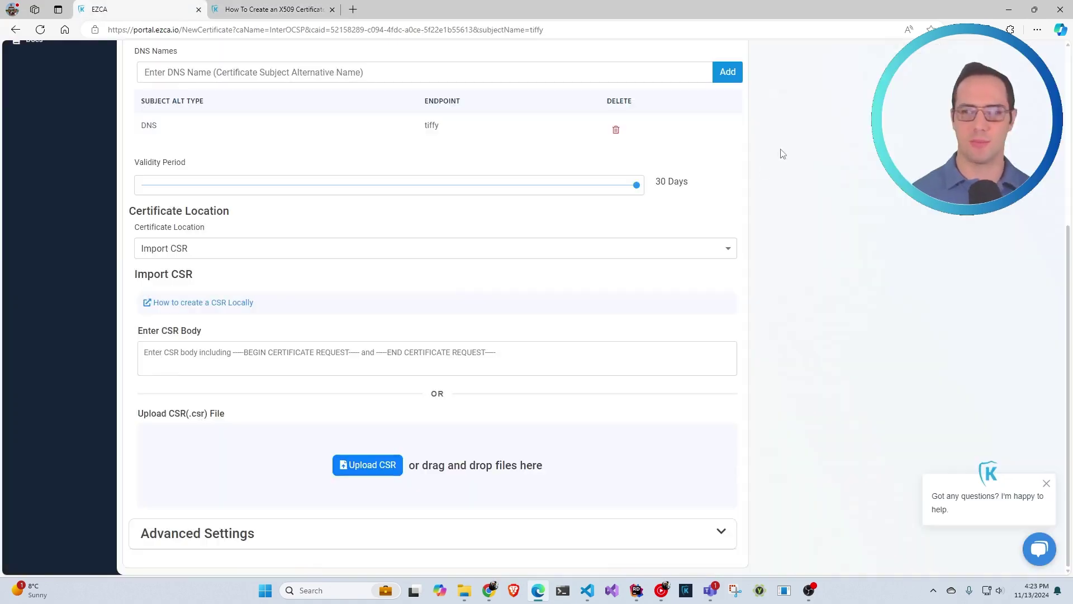
click(359, 251)
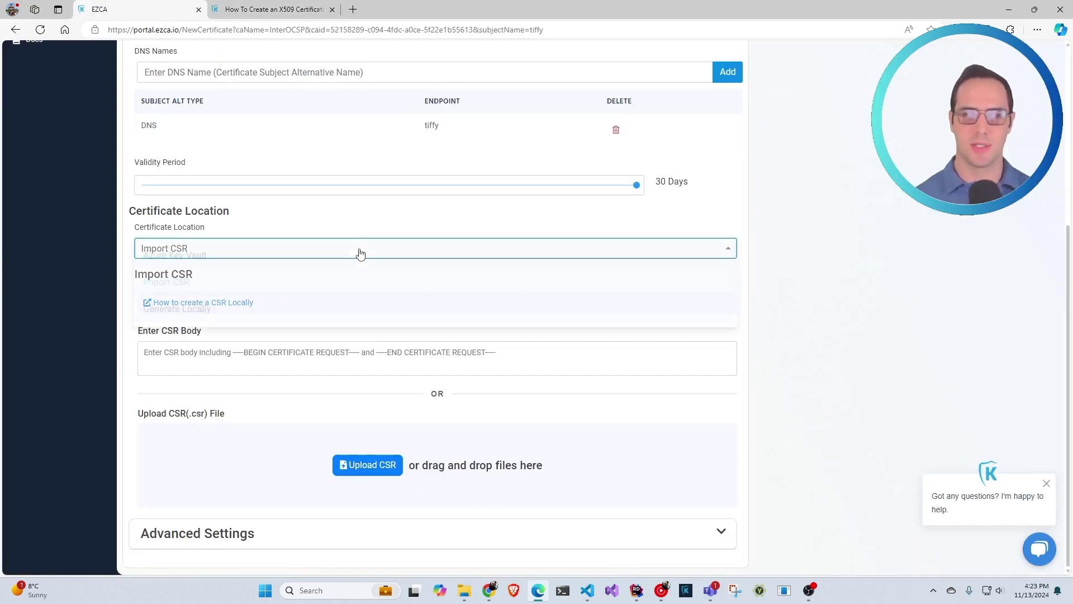
click(313, 318)
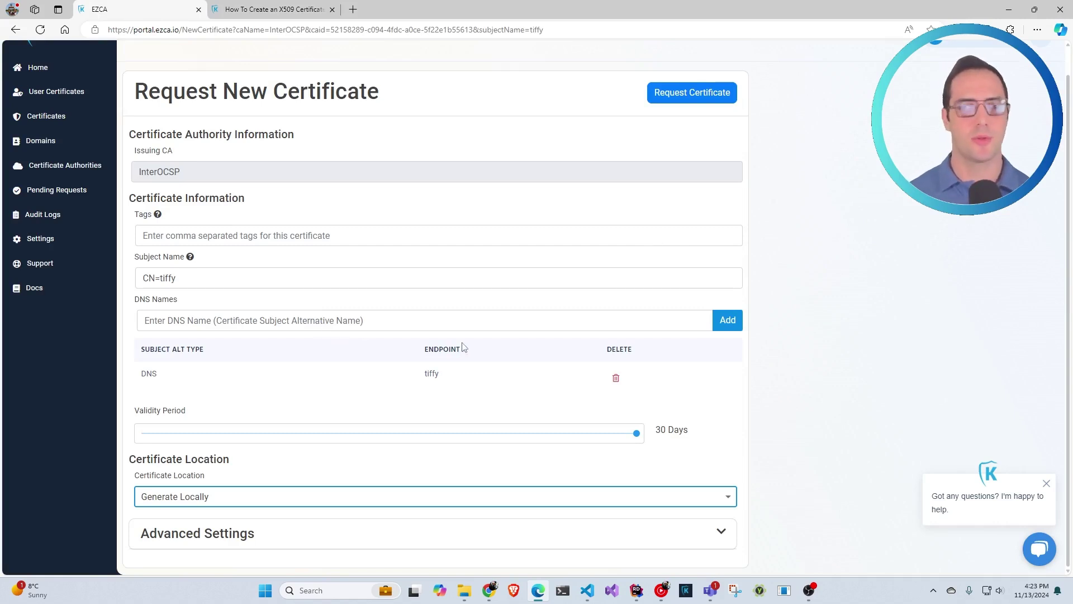
Step: Submit the tiffy certificate request and view the issued certificate and private key down to the download options
click(693, 95)
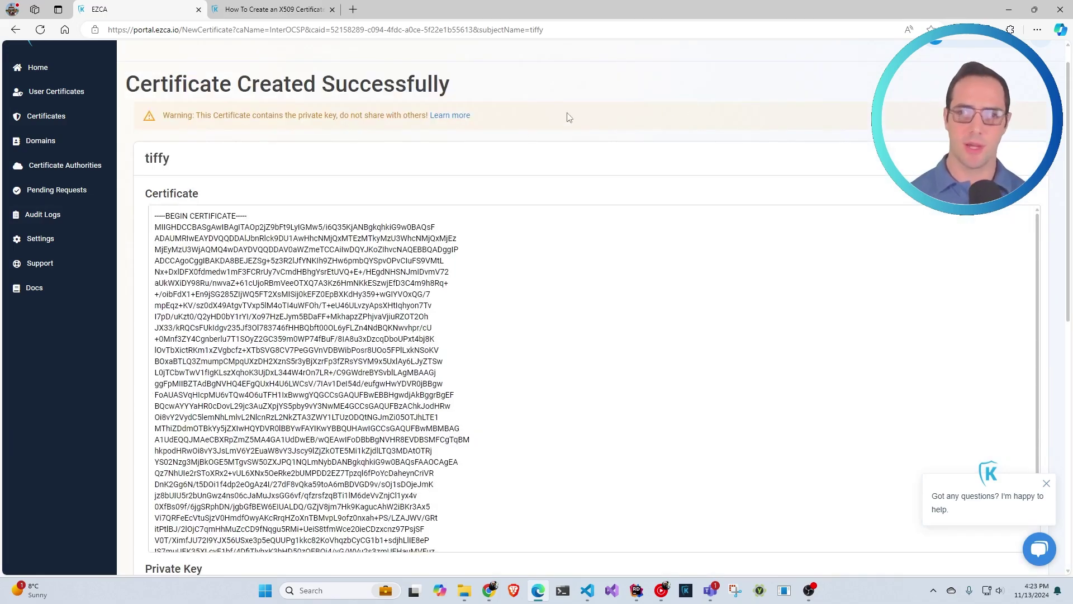
scroll(591, 187, down, 10)
scroll(616, 270, down, 3)
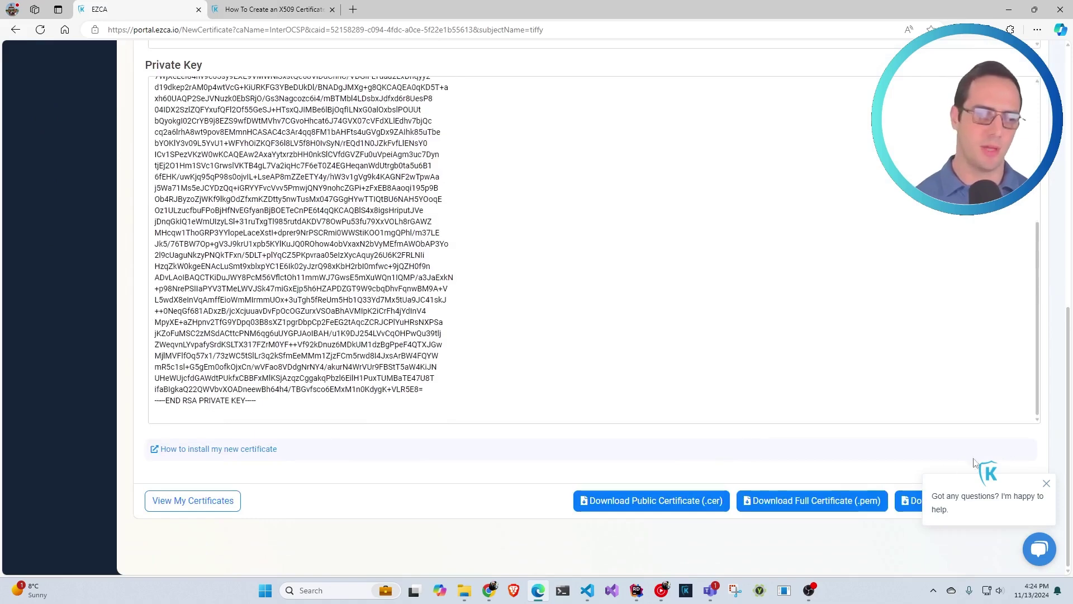
Step: Dismiss the chat prompt and download the full certificate in PFX format, saving it as tiffy.pfx in the Downloads folder
click(1046, 483)
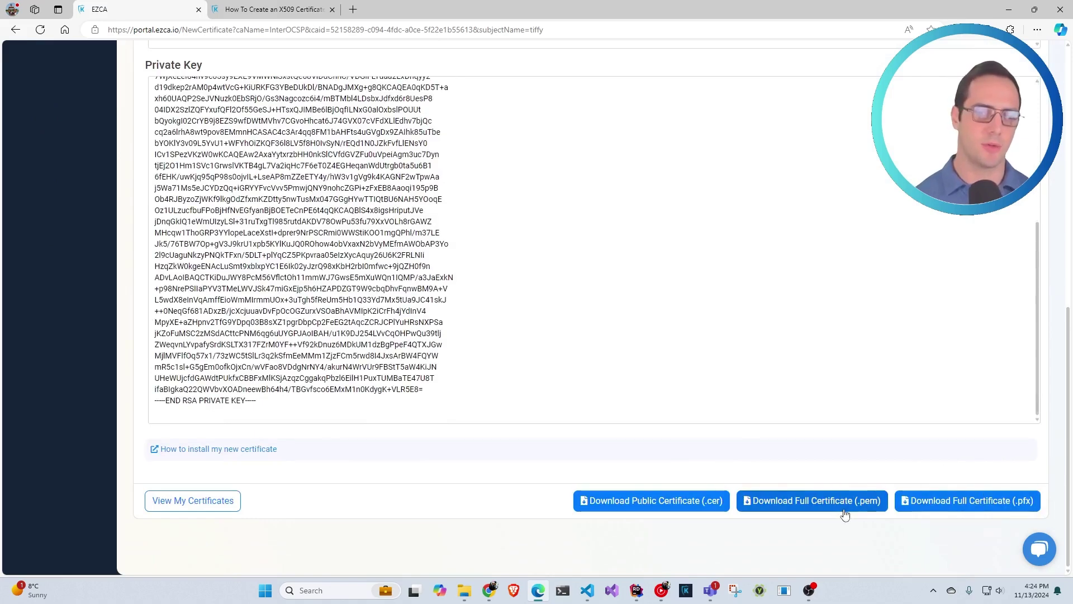
click(921, 510)
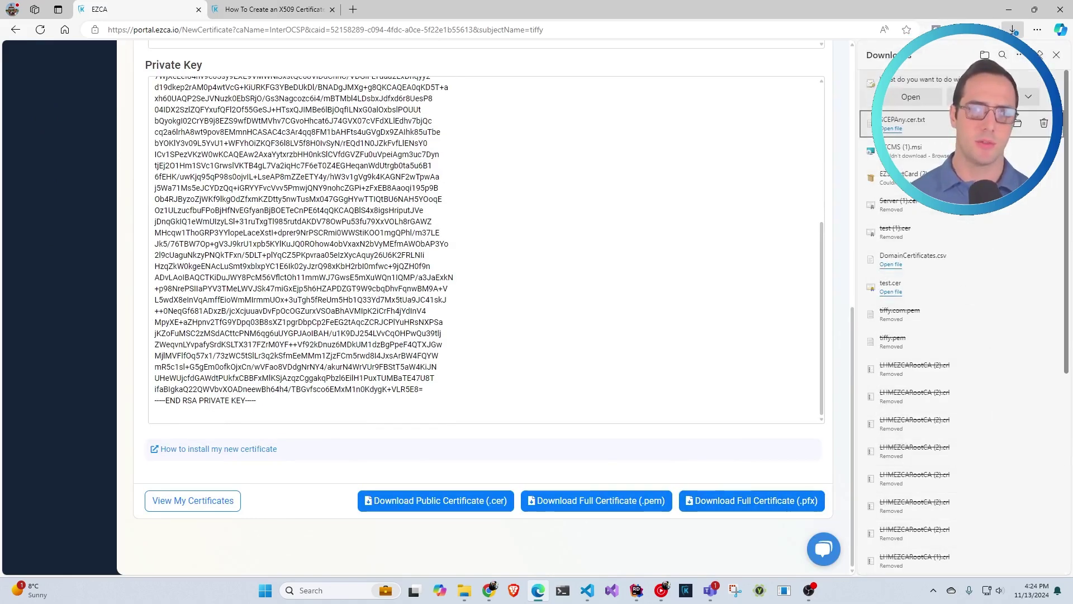
click(982, 97)
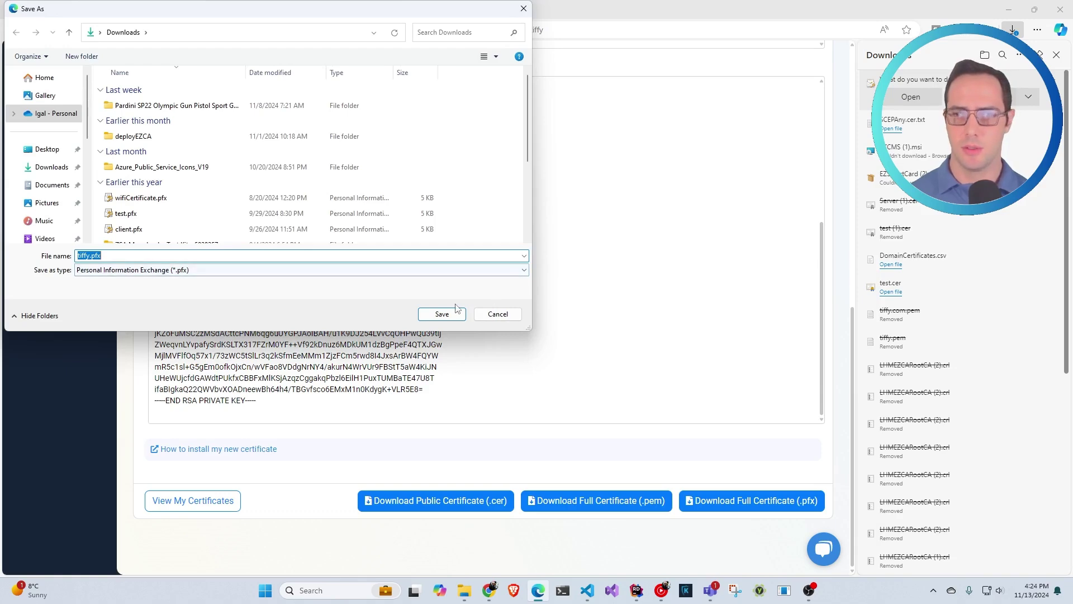
key(Return)
Step: Open the downloaded tiffy.pfx and import it for the Current User with automatic certificate store selection, then close the downloads list
click(929, 87)
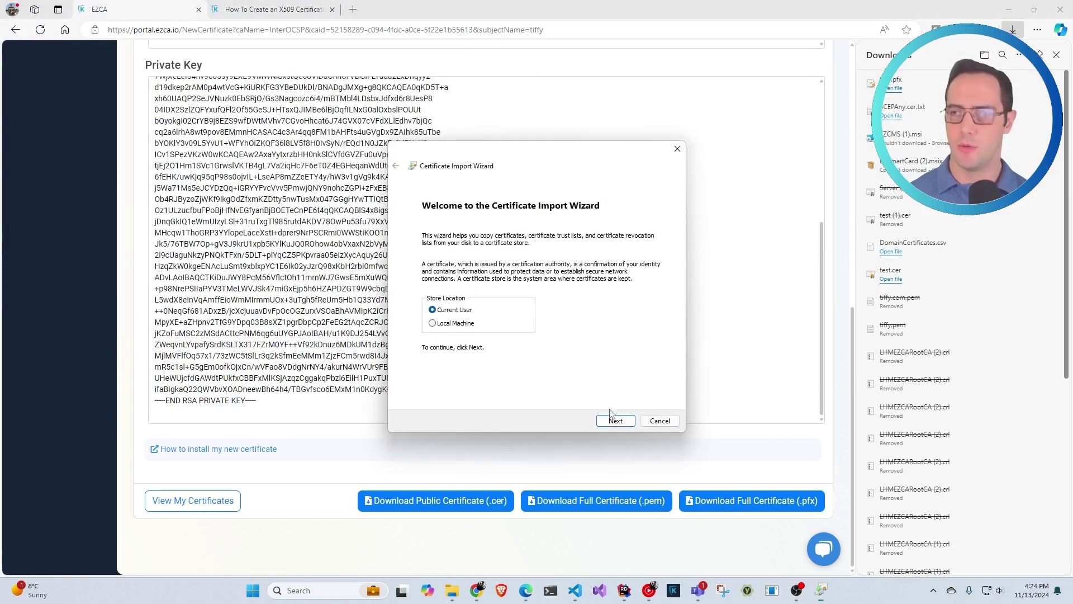
click(614, 420)
click(614, 422)
click(614, 421)
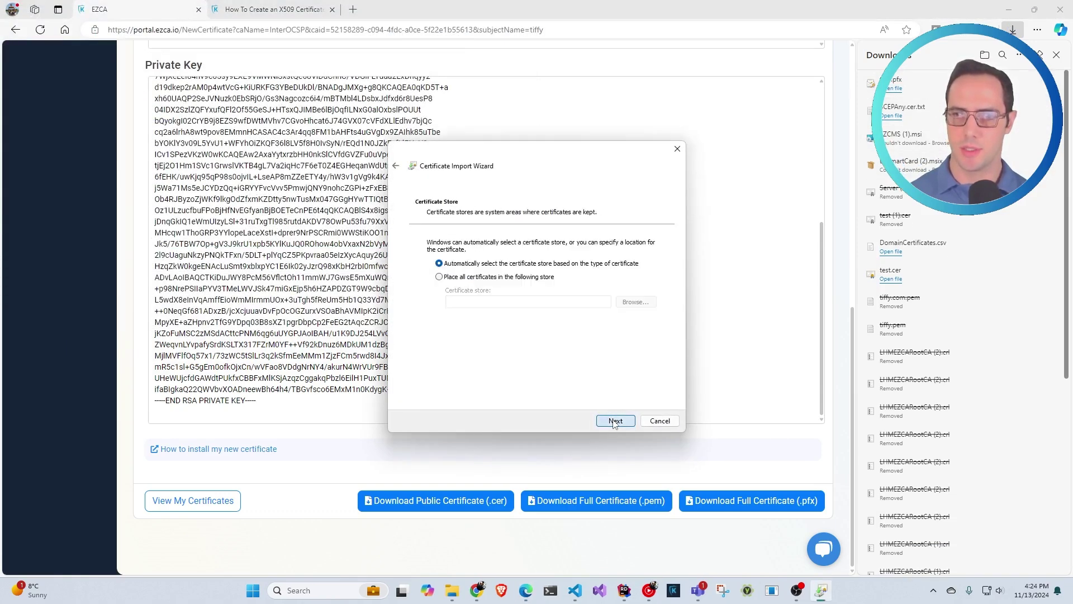
click(614, 421)
click(614, 420)
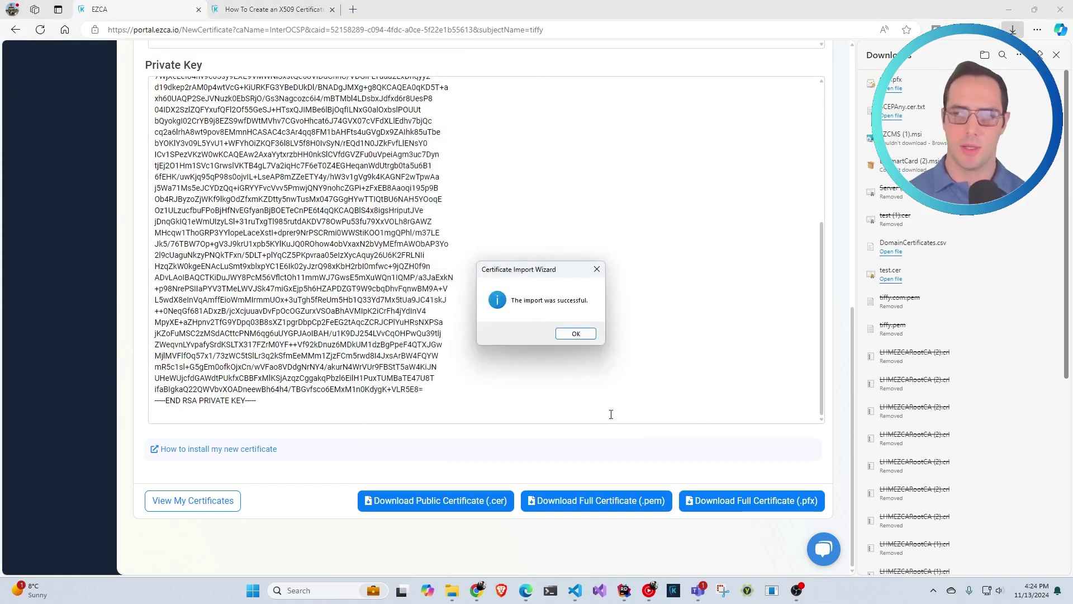
click(581, 334)
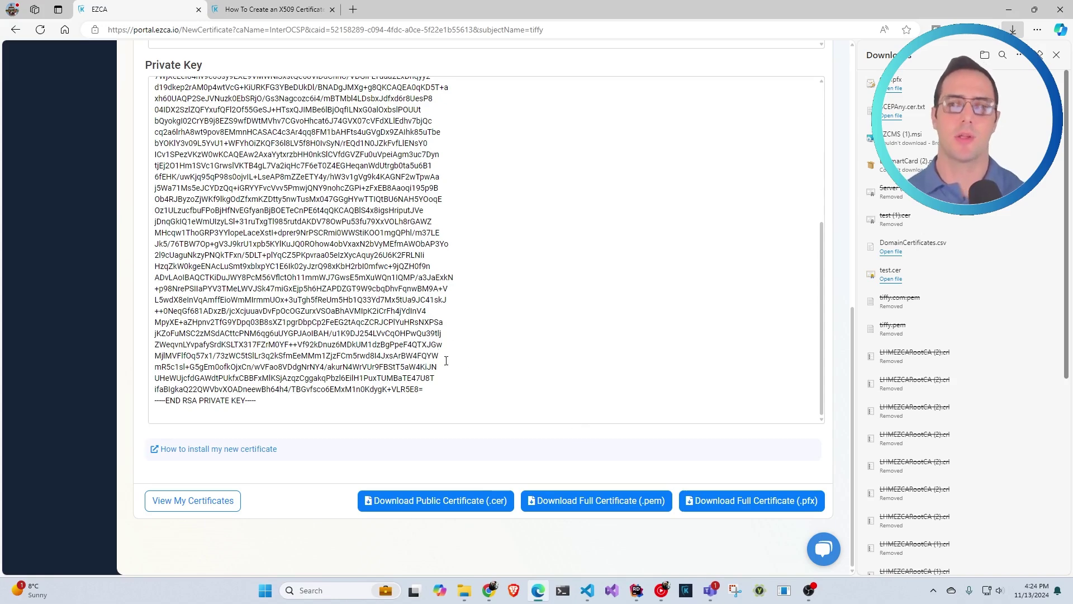
click(1056, 54)
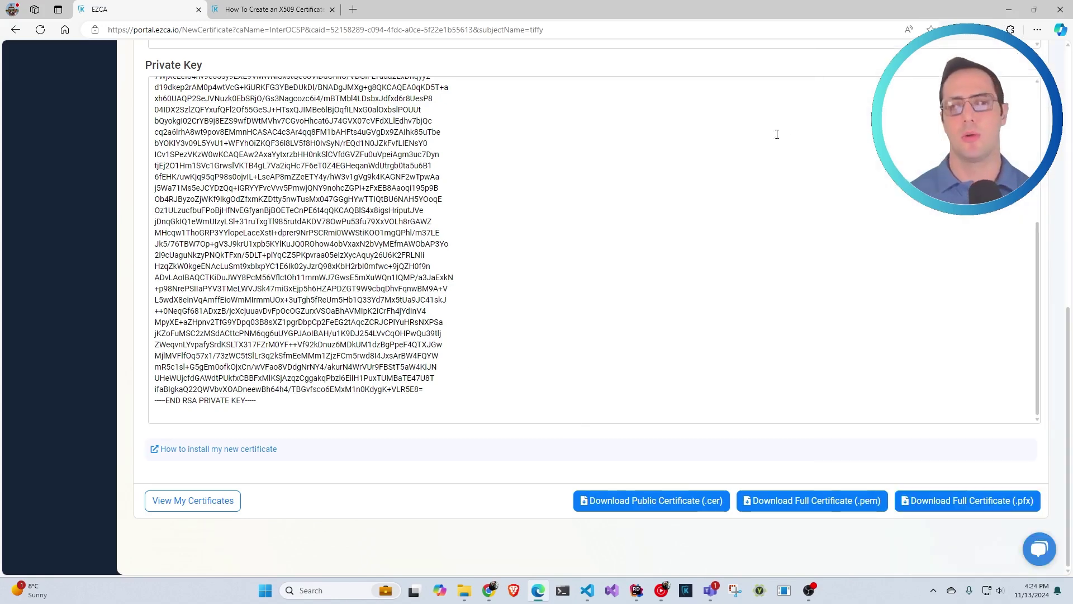
Step: Open github.com/markeytos in a new browser tab and go to its Certificate-Renewal-Client repository
click(353, 10)
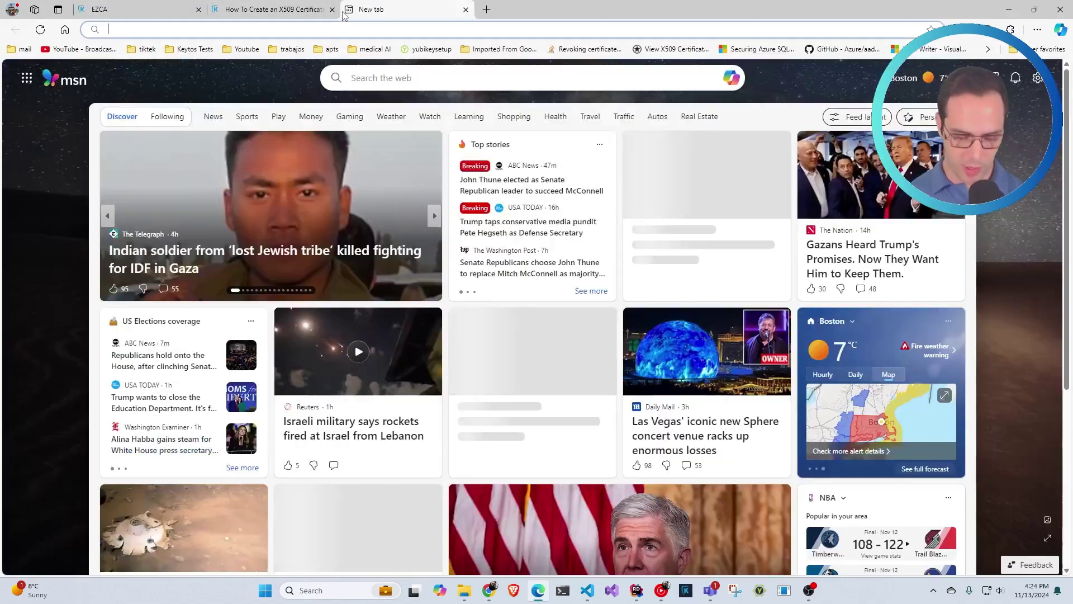
text(git)
key(Return)
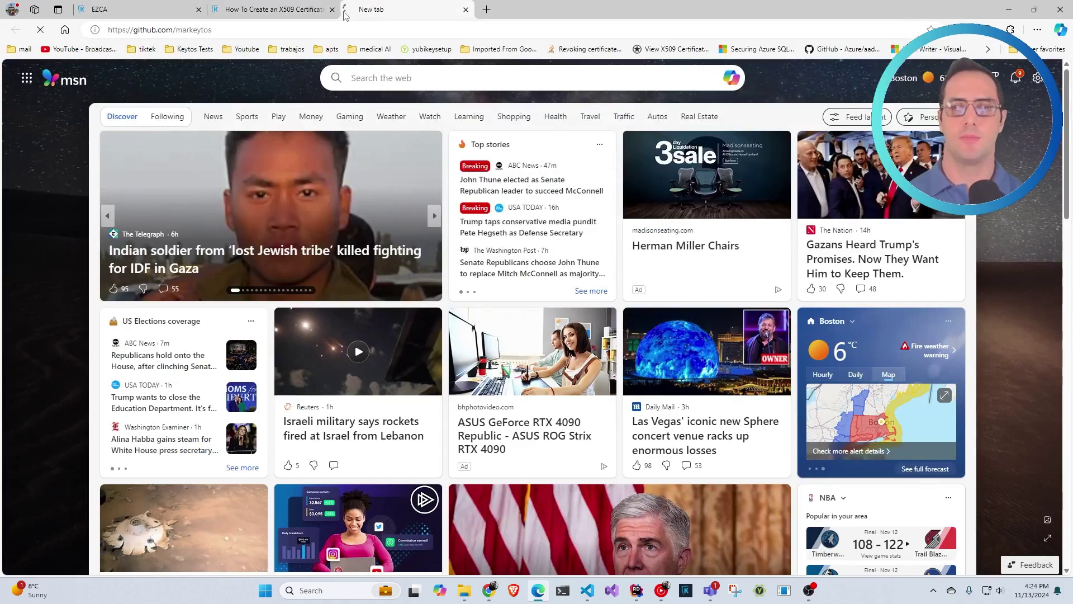
scroll(352, 211, down, 8)
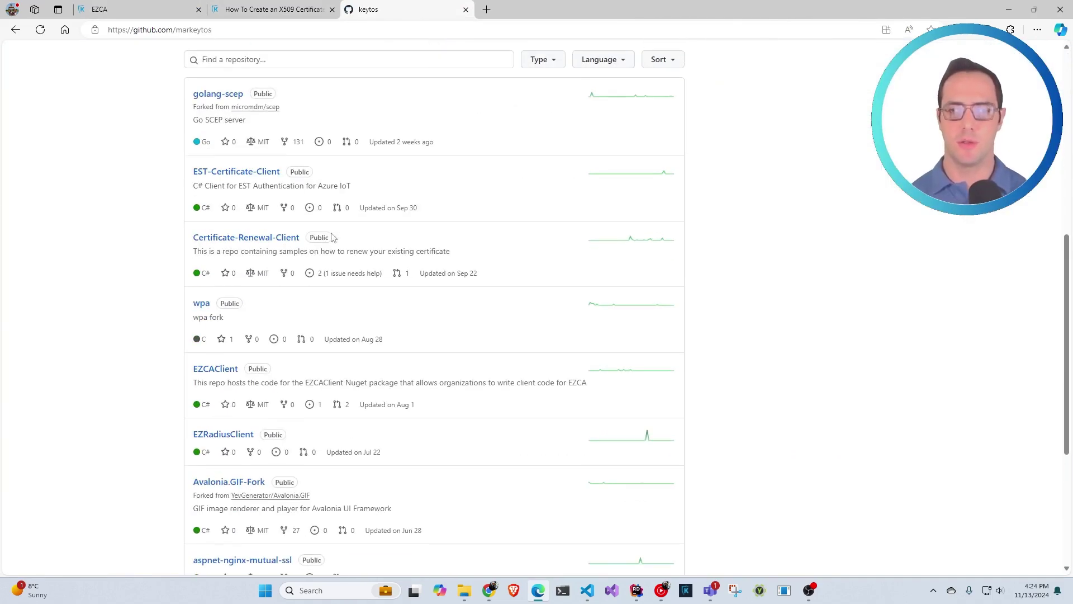
click(286, 237)
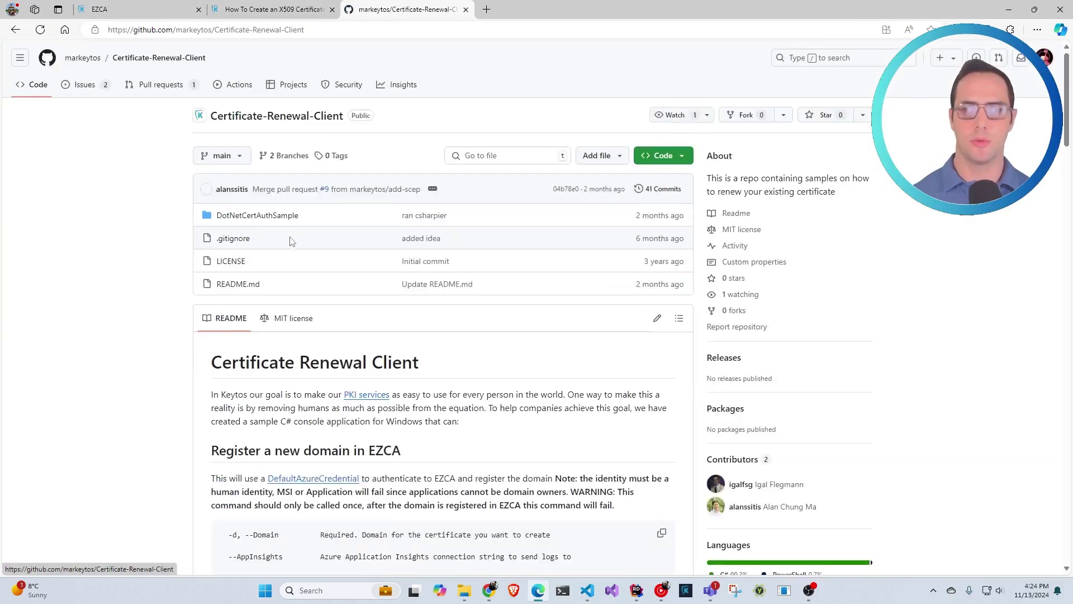
Step: Read the README's options and sample call for creating a new certificate, then return to the EZCA certificate page
scroll(296, 240, down, 10)
scroll(295, 240, down, 2)
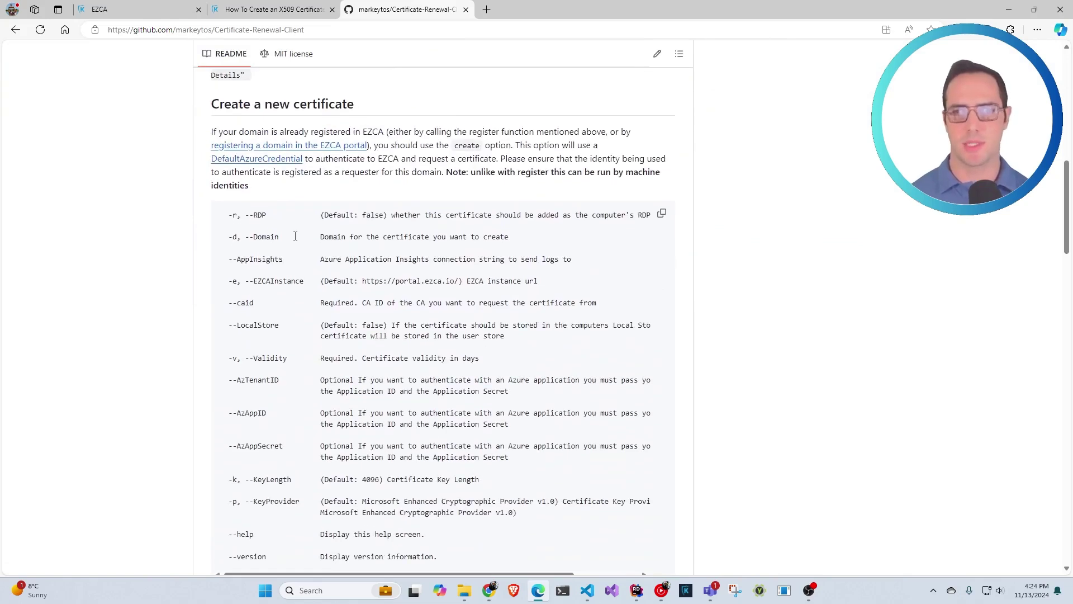
scroll(297, 239, down, 2)
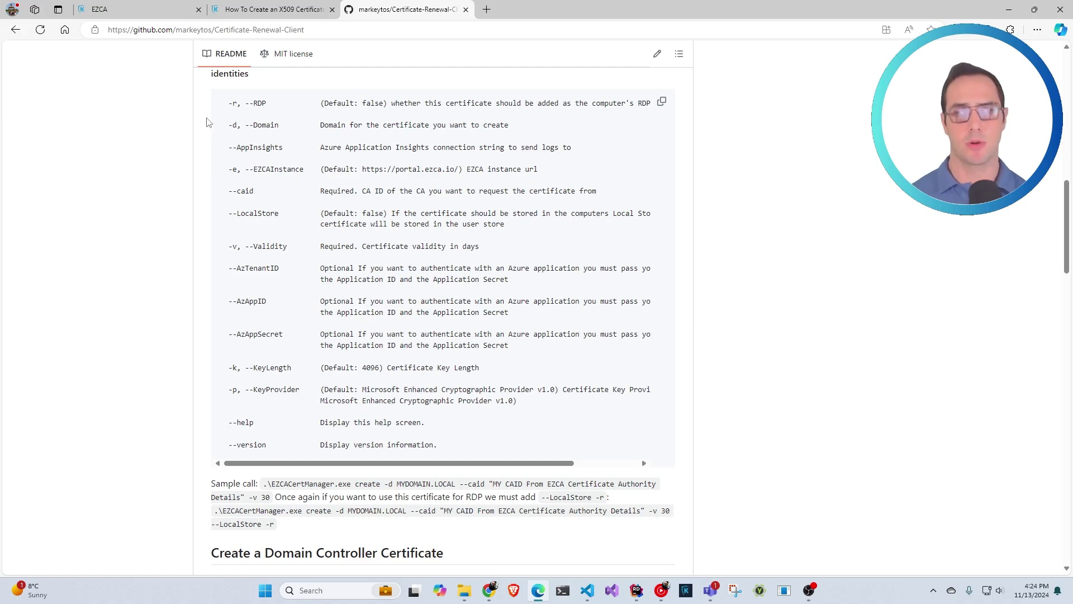
click(149, 12)
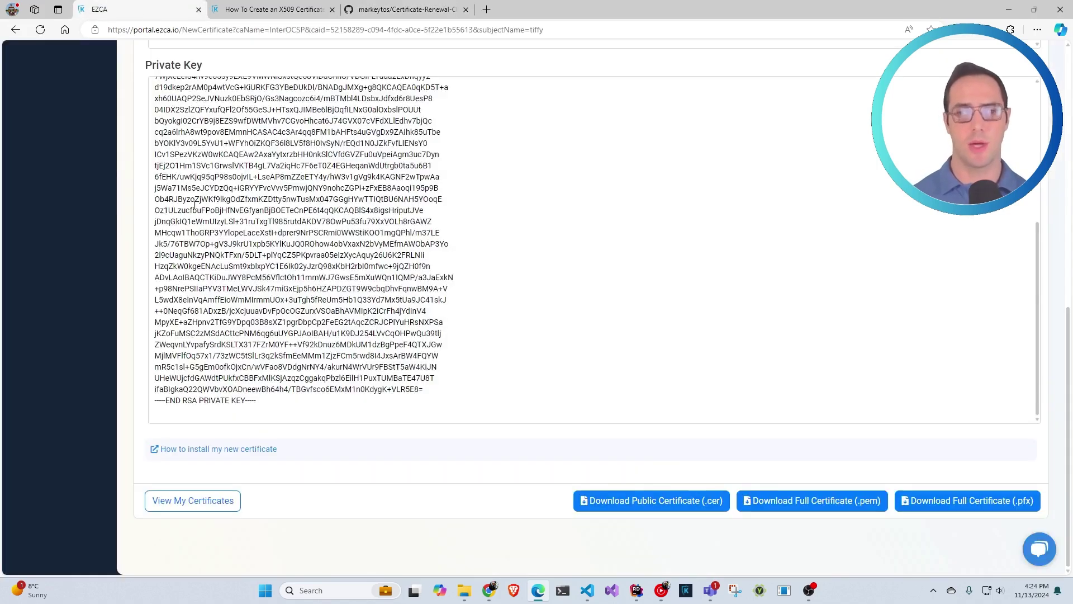